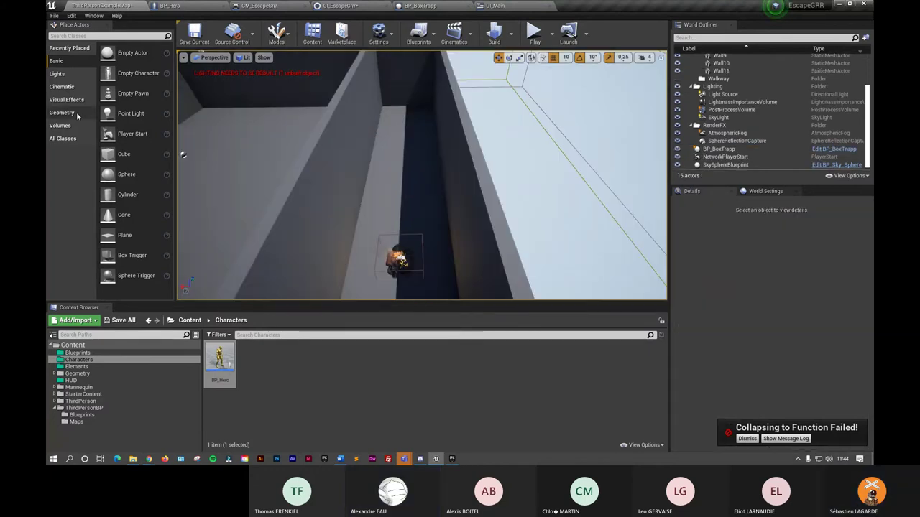
- Place a Box brush from the Geometry shapes into the level and frame it in view
{"action": "left_click", "coordinate": [69, 113]}
{"action": "left_click_drag", "start_coordinate": [115, 52], "coordinate": [371, 212]}
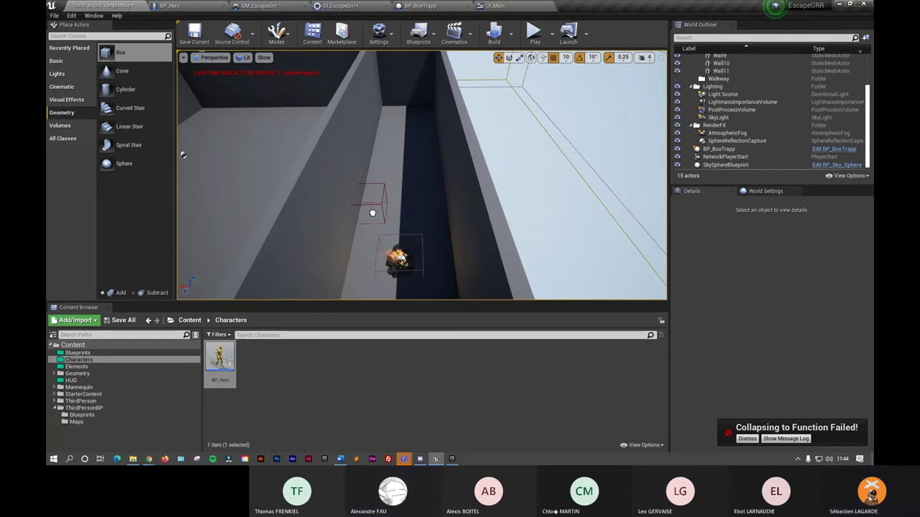
{"action": "mouse_move", "coordinate": [183, 155]}
{"action": "right_mouse_down"}
{"action": "mouse_move", "coordinate": [237, 180]}
{"action": "mouse_move", "coordinate": [389, 182]}
{"action": "right_mouse_up"}
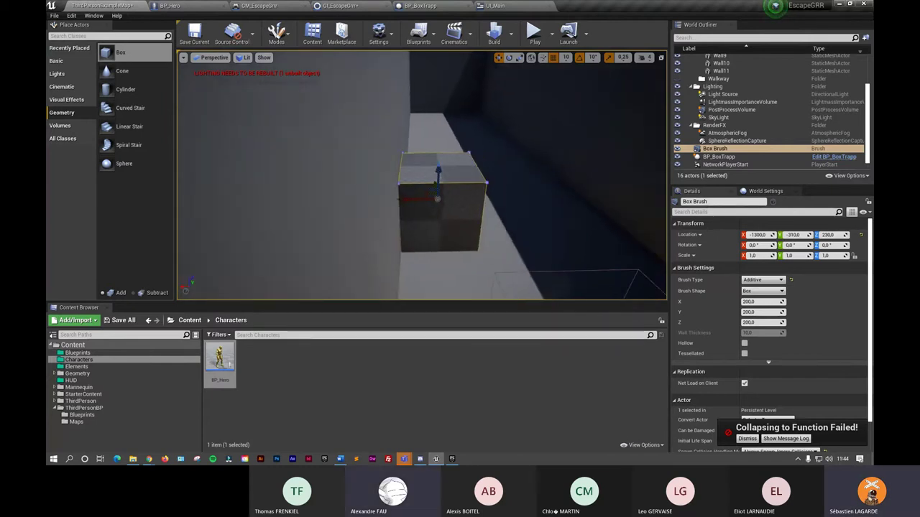
{"action": "mouse_move", "coordinate": [381, 195]}
{"action": "left_mouse_down", "text": "alt"}
{"action": "mouse_move", "coordinate": [449, 203]}
{"action": "mouse_move", "coordinate": [444, 213]}
{"action": "left_mouse_up", "text": "alt"}
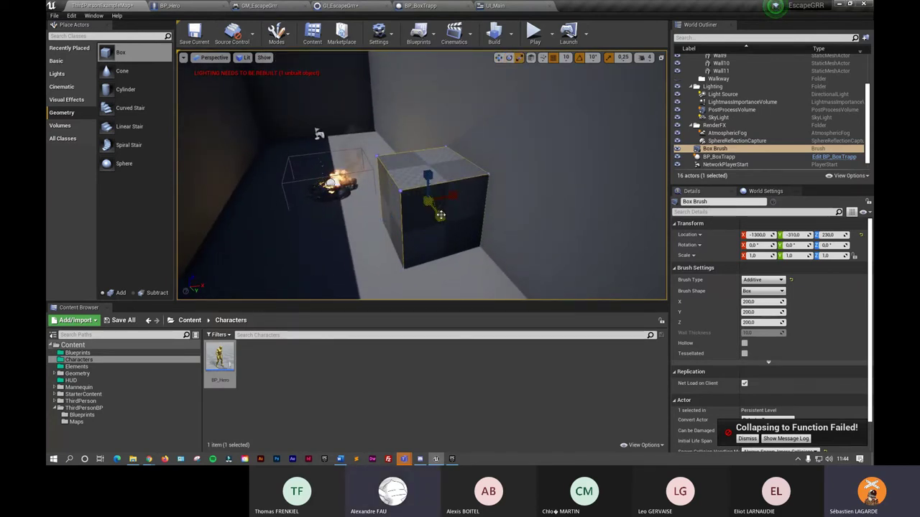
{"action": "left_click_drag", "start_coordinate": [440, 214], "coordinate": [405, 180], "text": "alt"}
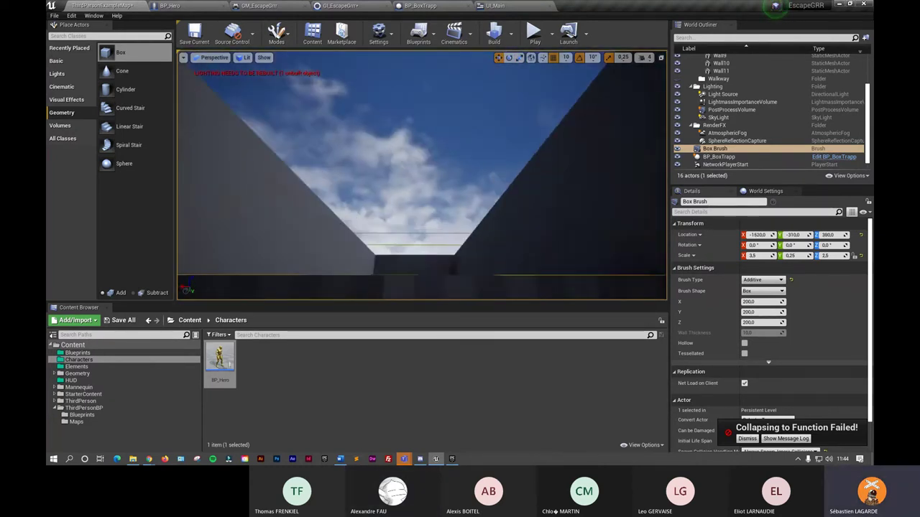
{"action": "key", "text": "f"}
- Apply M_Concrete_Grime from StarterContent/Materials to the box brush wall
{"action": "left_click", "coordinate": [190, 320]}
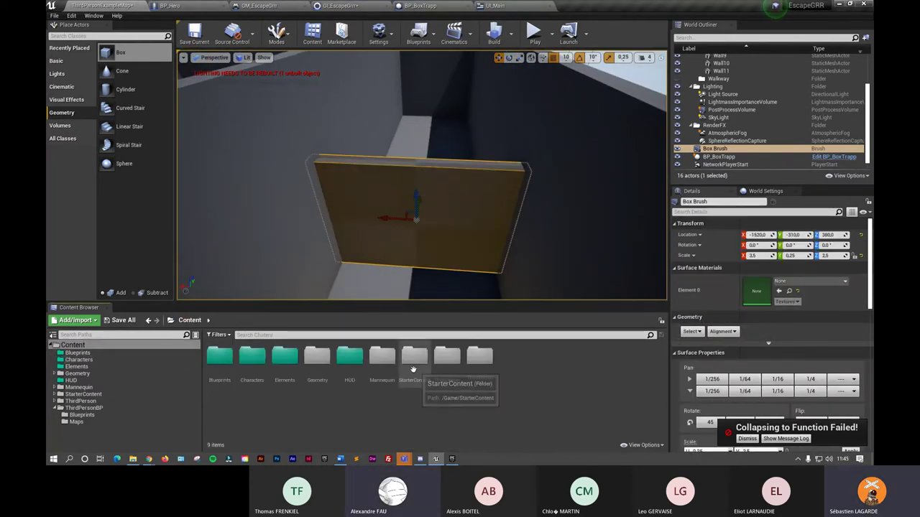
{"action": "double_click", "coordinate": [413, 356]}
{"action": "double_click", "coordinate": [381, 355]}
{"action": "left_click_drag", "start_coordinate": [641, 355], "coordinate": [438, 270]}
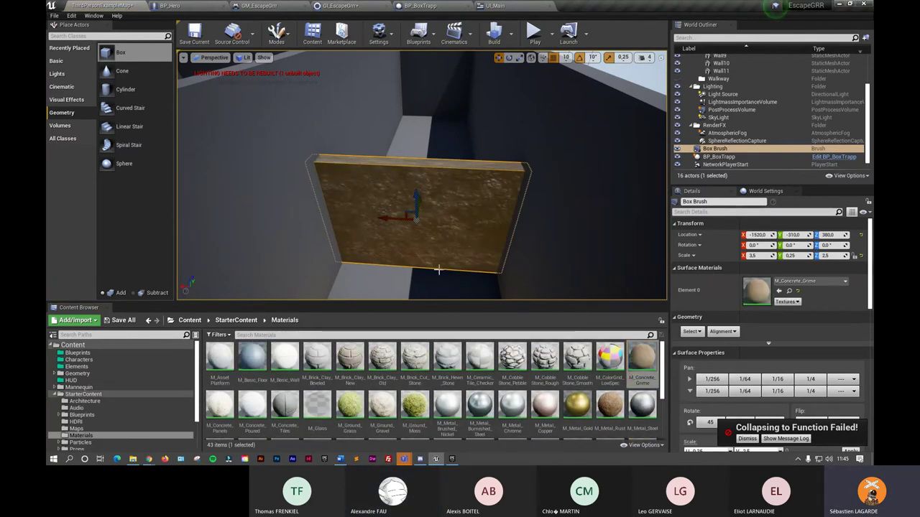
{"action": "left_click", "coordinate": [438, 270]}
{"action": "right_click_drag", "start_coordinate": [439, 270], "coordinate": [455, 109]}
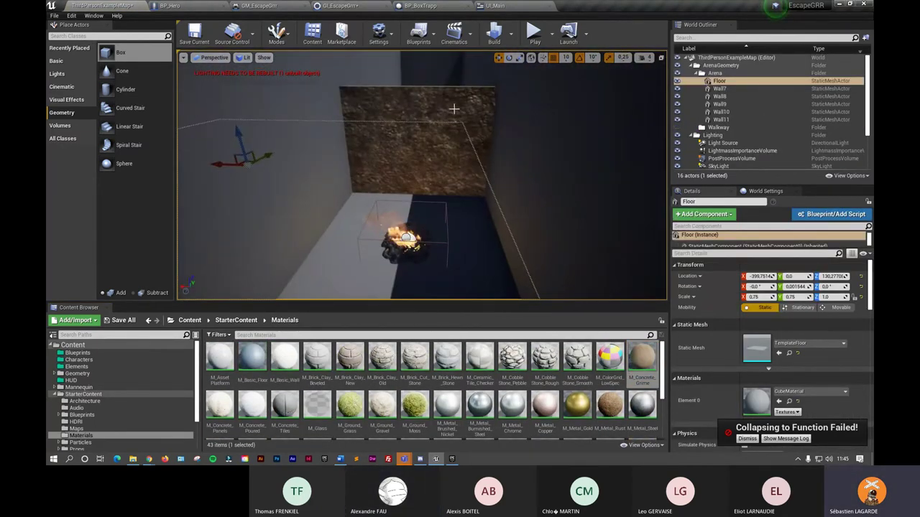
{"action": "key", "text": "alt+p"}
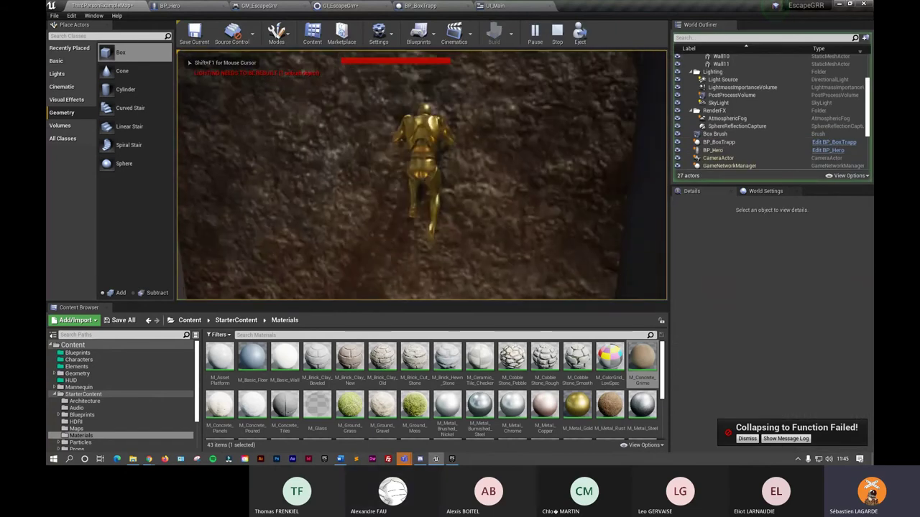
{"action": "key", "text": "w"}
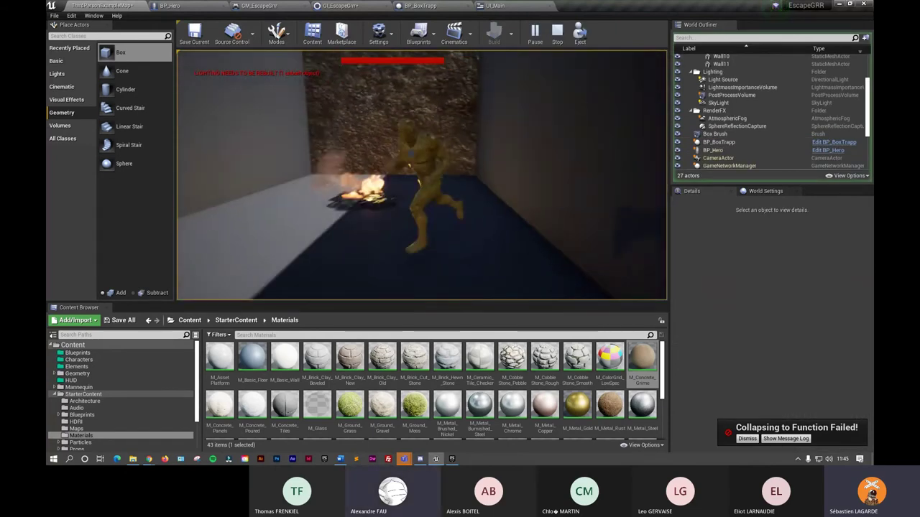
{"action": "key", "text": "w"}
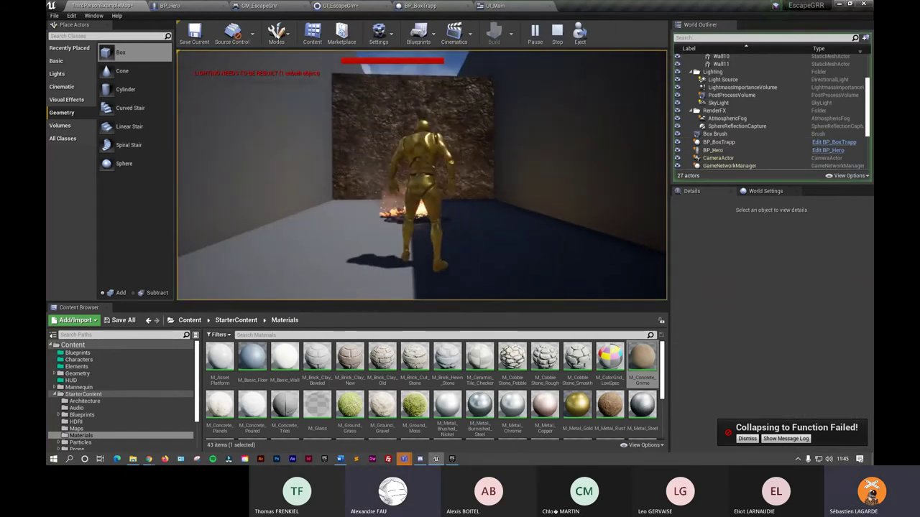
{"action": "key", "text": "Escape"}
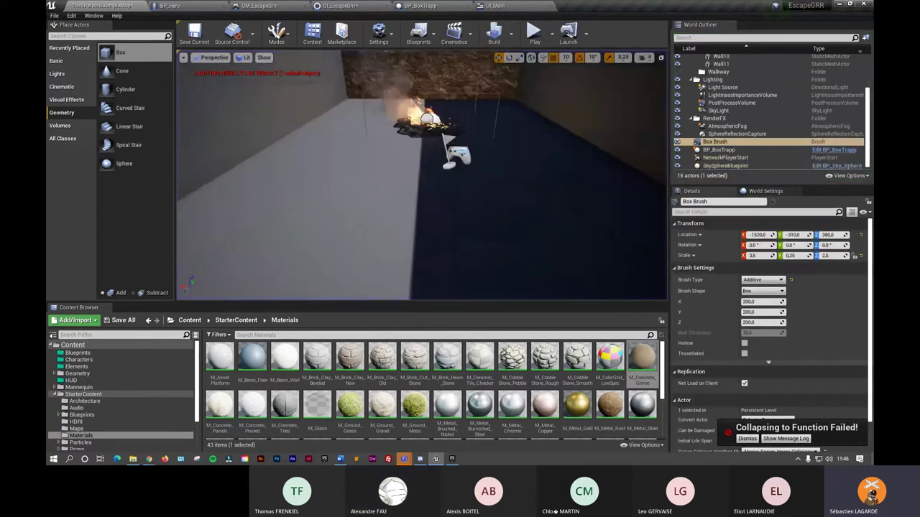
{"action": "key", "text": "f"}
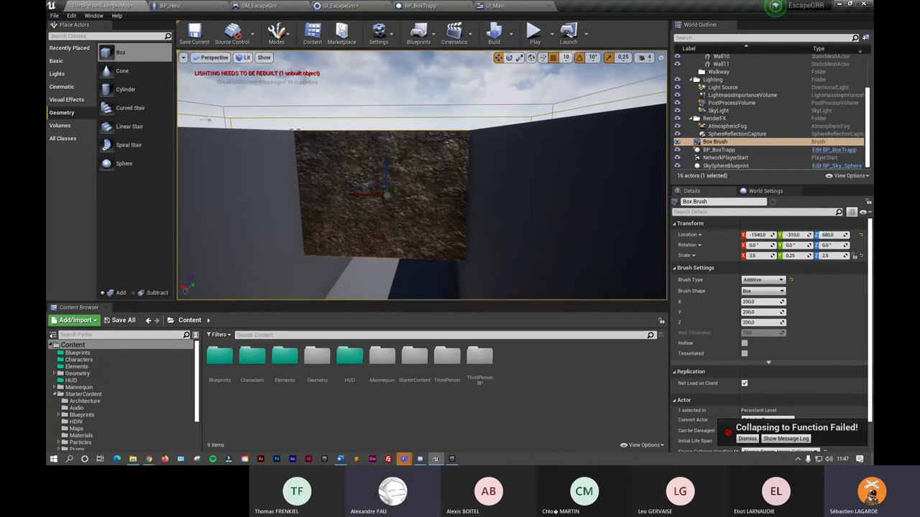
- Raise the wall brush to about Z 690, then lower it back to Z 380
{"action": "right_click_drag", "start_coordinate": [388, 166], "coordinate": [390, 113]}
{"action": "left_click_drag", "start_coordinate": [392, 109], "coordinate": [391, 183]}
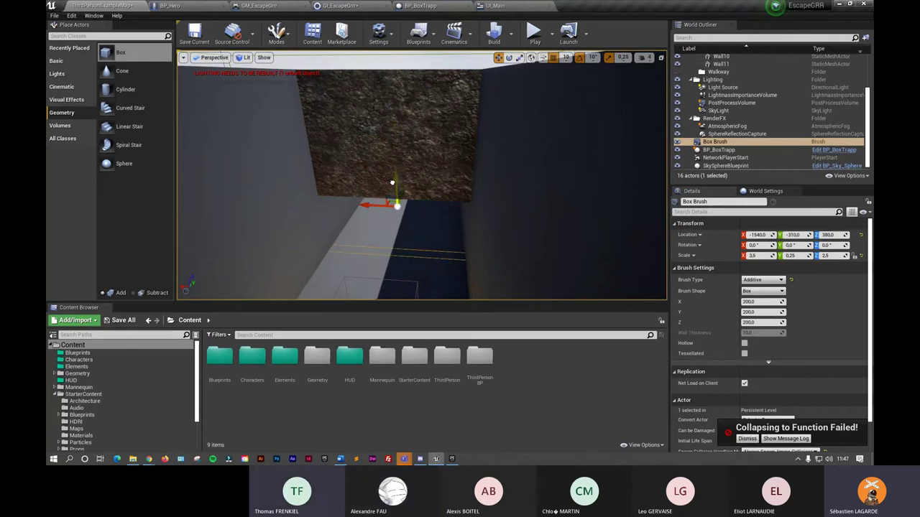
{"action": "key", "text": "f"}
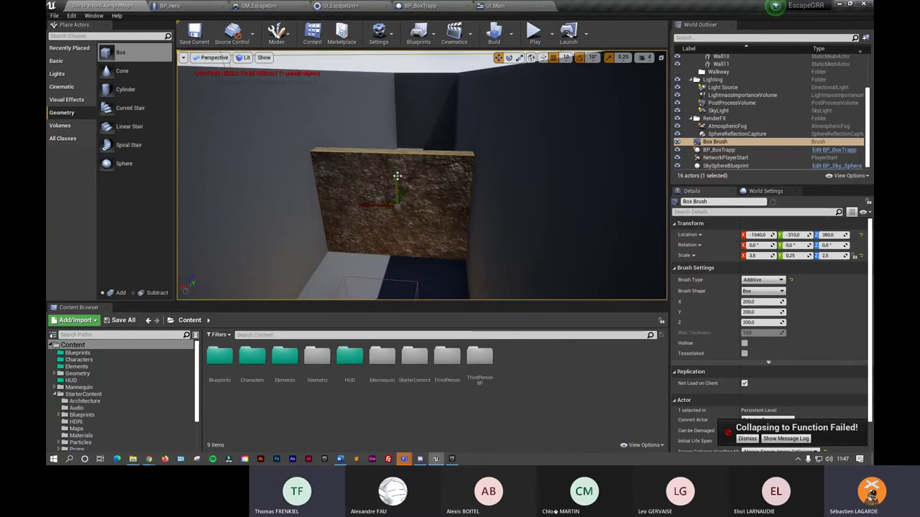
{"action": "left_click_drag", "start_coordinate": [397, 175], "coordinate": [394, 102]}
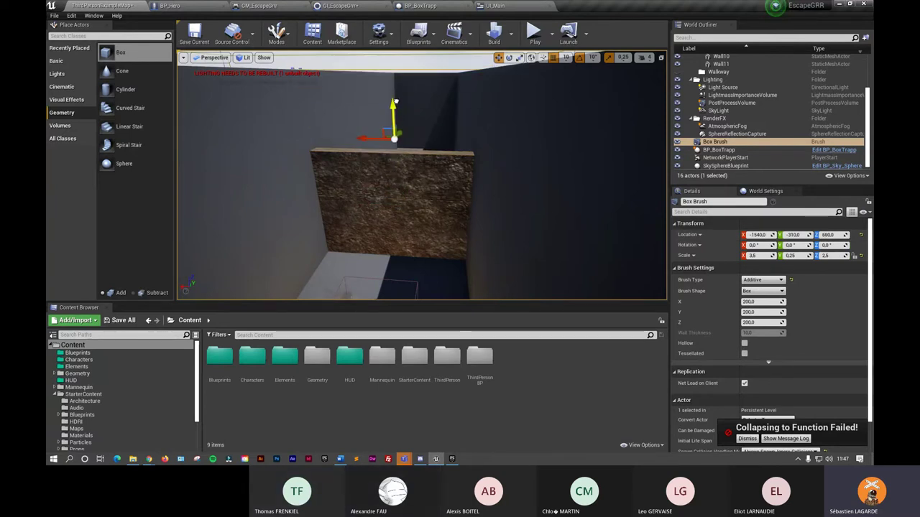
{"action": "left_click_drag", "start_coordinate": [394, 112], "coordinate": [391, 177]}
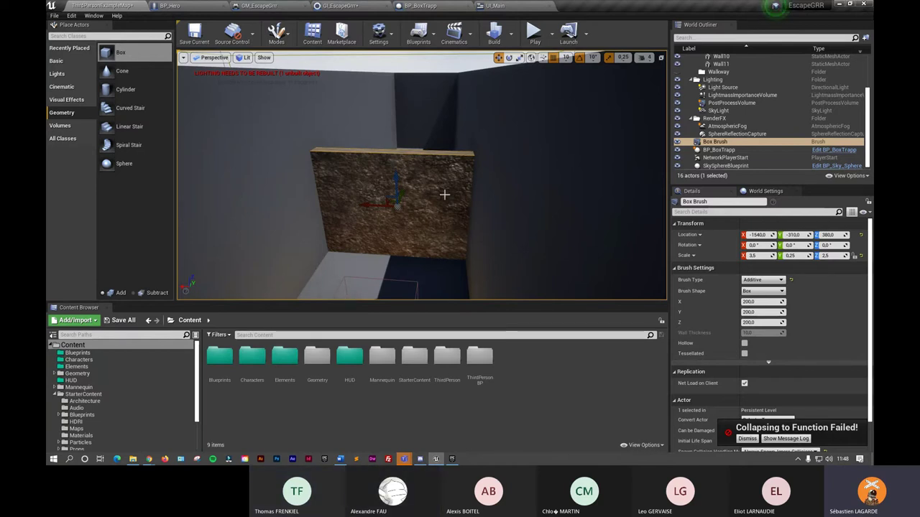
- Convert the wall brush into a static mesh named DoorTrapp, saved in the Elements folder
{"action": "right_click", "coordinate": [418, 176]}
{"action": "mouse_move", "coordinate": [439, 313]}
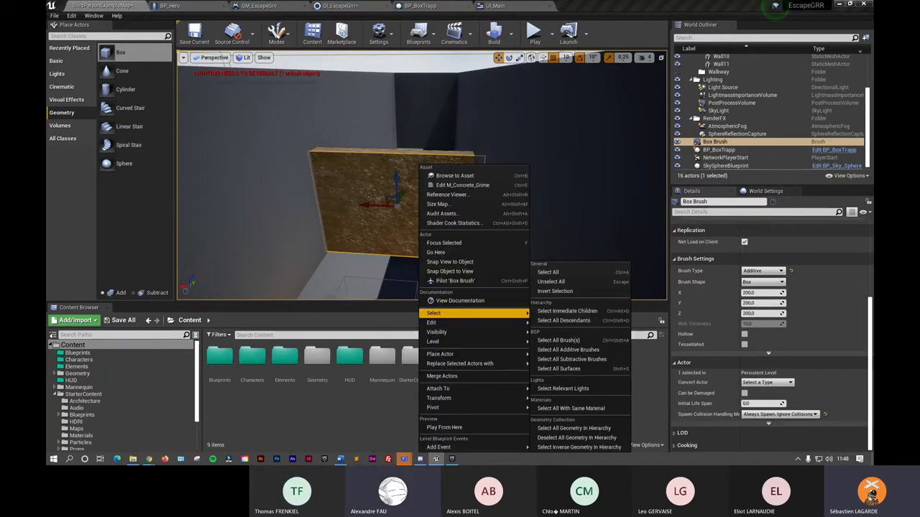
{"action": "left_click", "coordinate": [768, 355]}
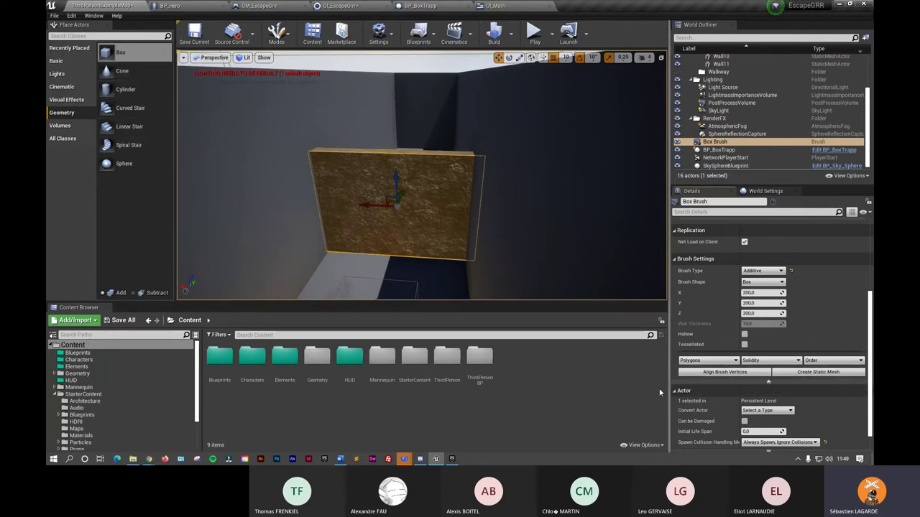
{"action": "left_click", "coordinate": [830, 374]}
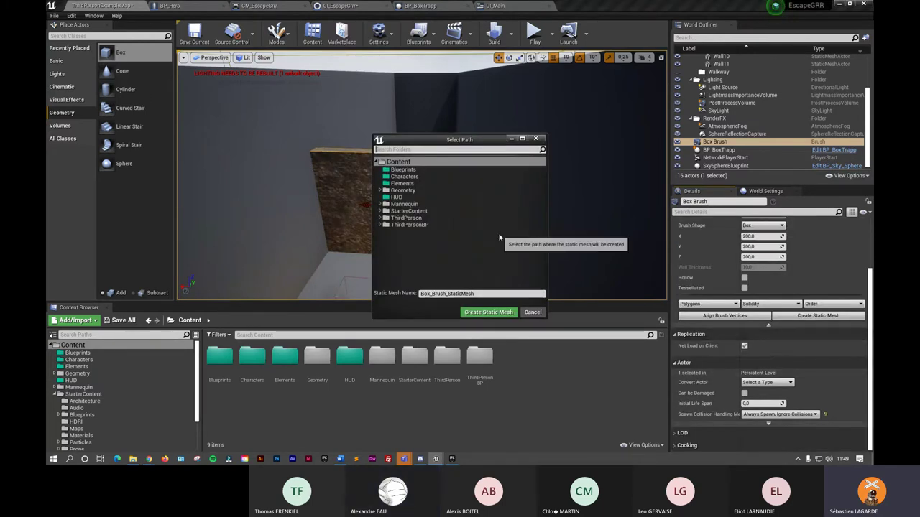
{"action": "left_click", "coordinate": [397, 184]}
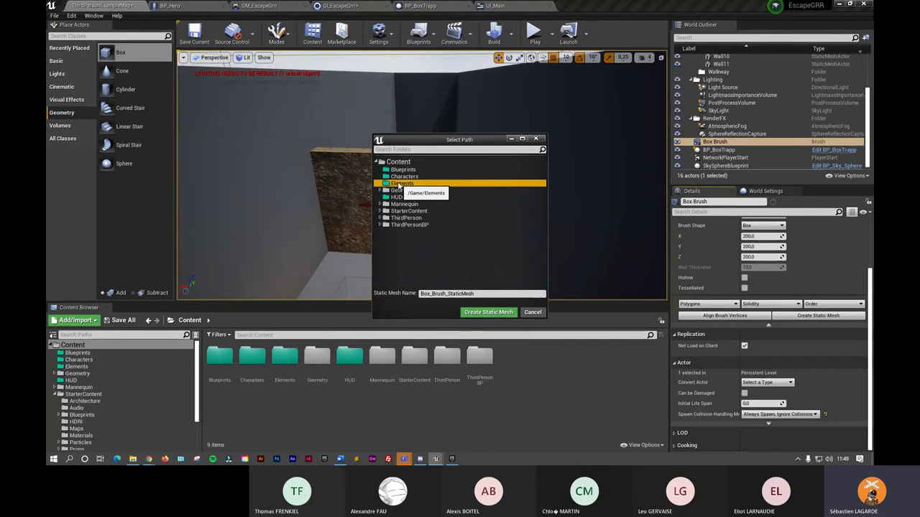
{"action": "left_click", "coordinate": [480, 294]}
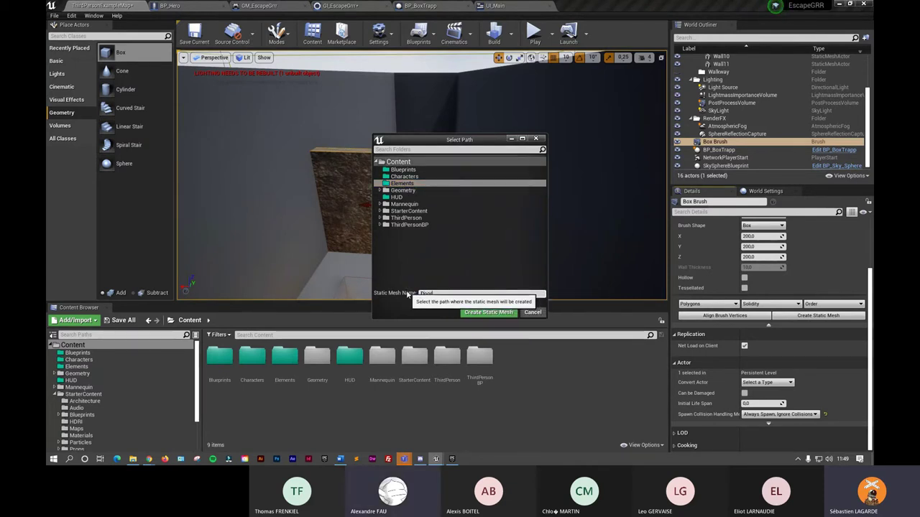
{"action": "type", "text": "rTrapp"}
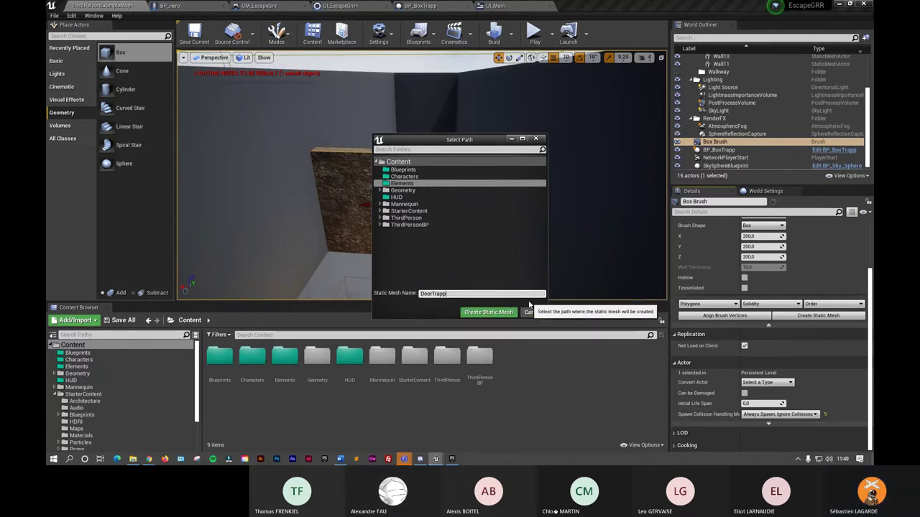
{"action": "left_click", "coordinate": [490, 312]}
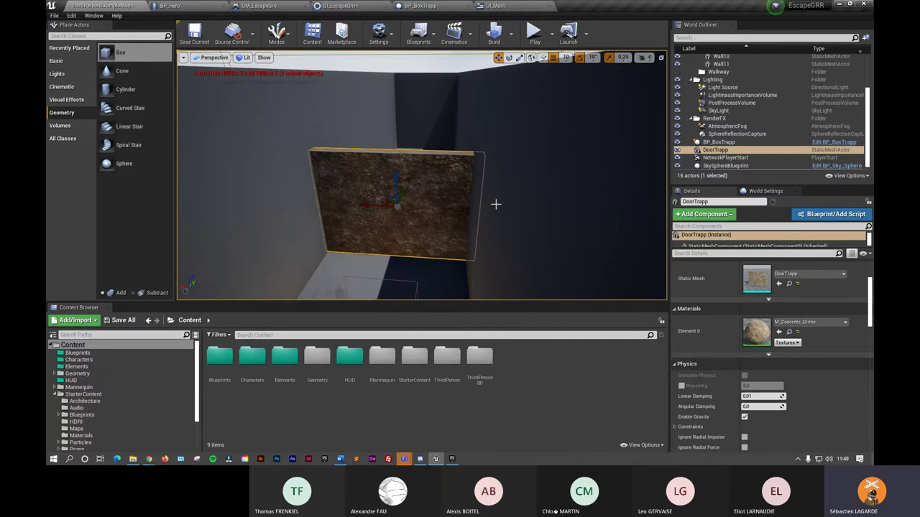
- Create an Actor-based Blueprint class named BP_DoorTrapp in the Elements folder
{"action": "left_click", "coordinate": [283, 357]}
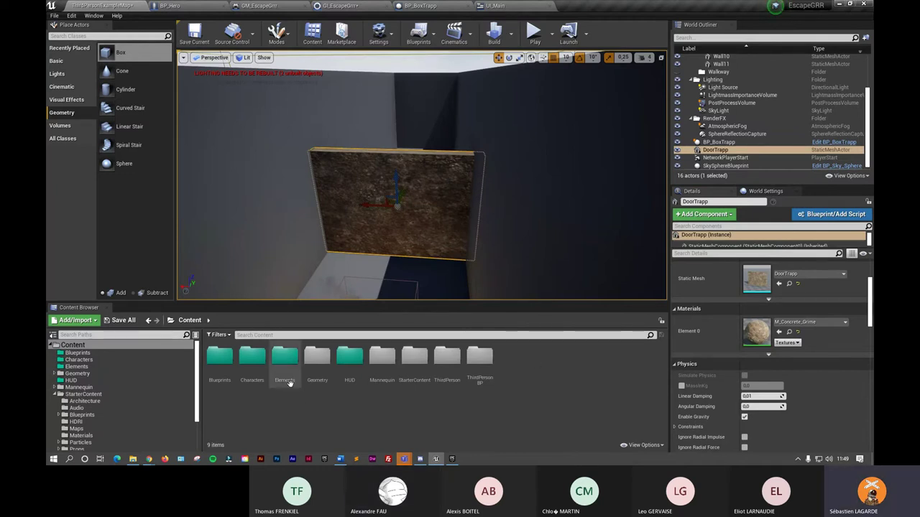
{"action": "double_click", "coordinate": [284, 357]}
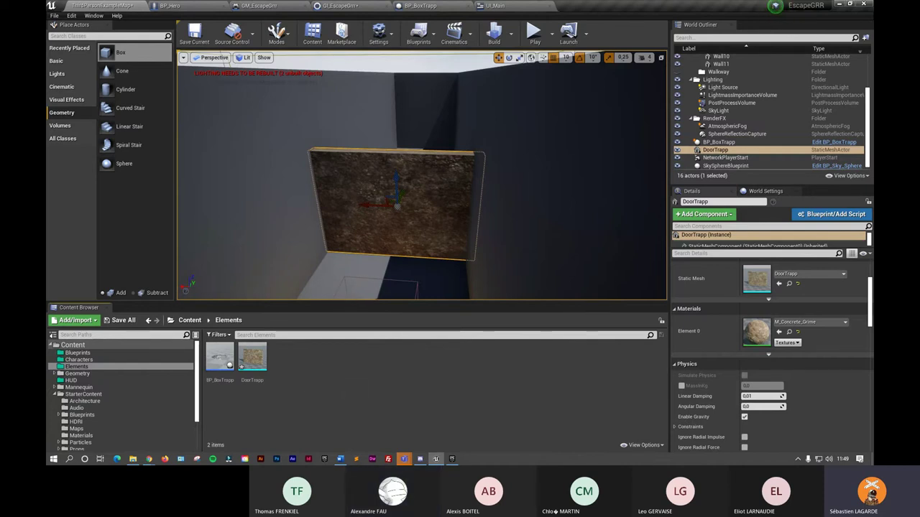
{"action": "right_click", "coordinate": [287, 378]}
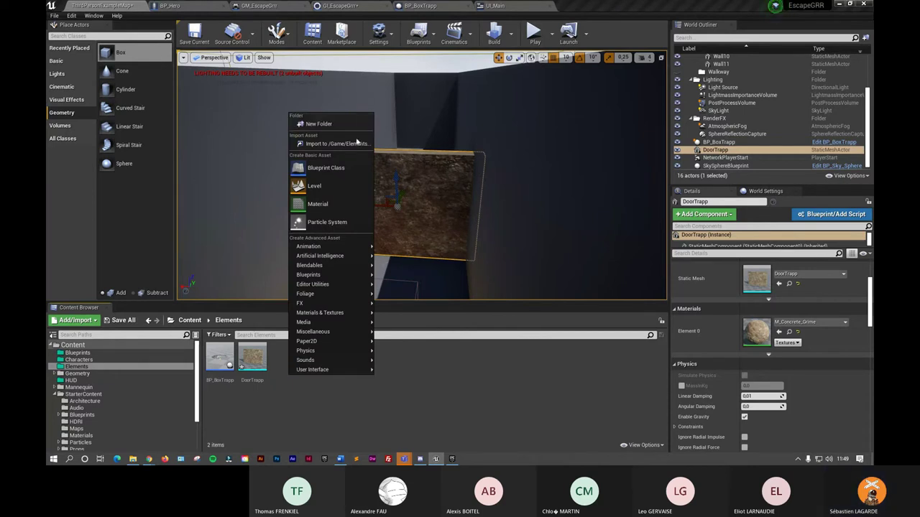
{"action": "left_click", "coordinate": [344, 166]}
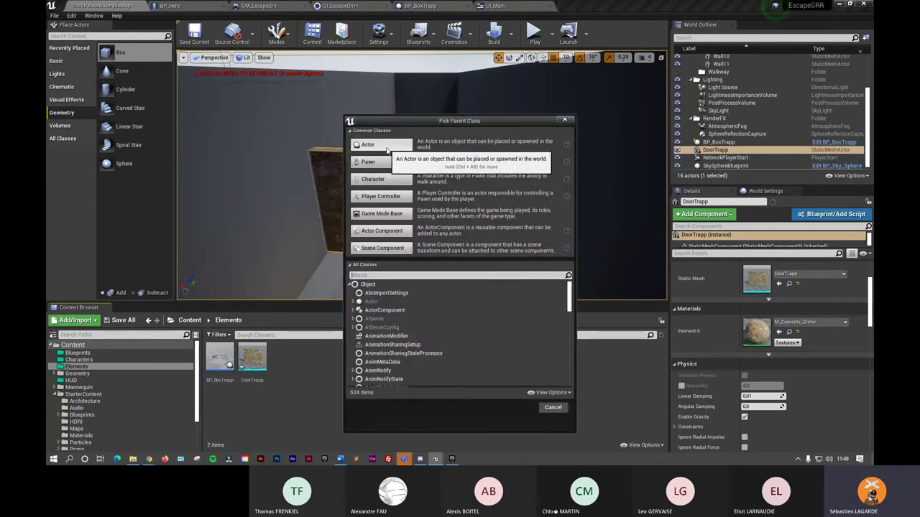
{"action": "left_click", "coordinate": [380, 144]}
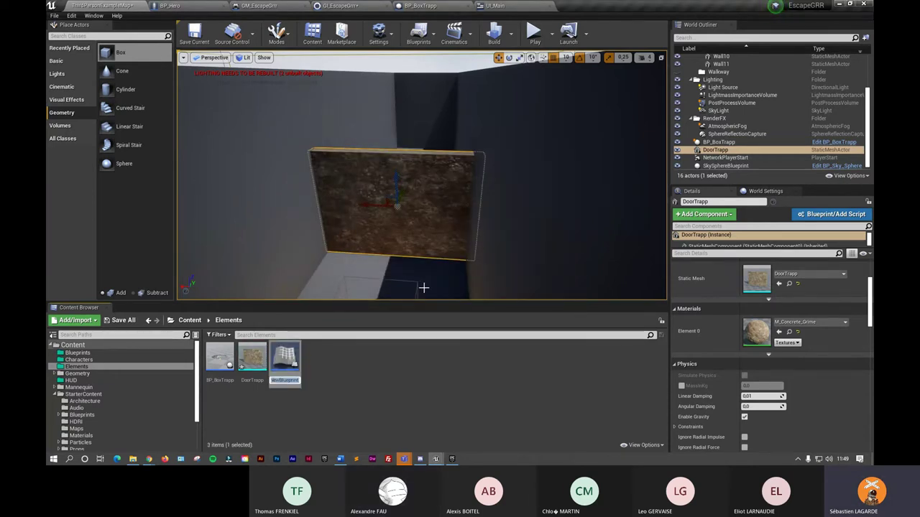
{"action": "type", "text": "BP_"}
{"action": "type", "text": "DoorTrapp"}
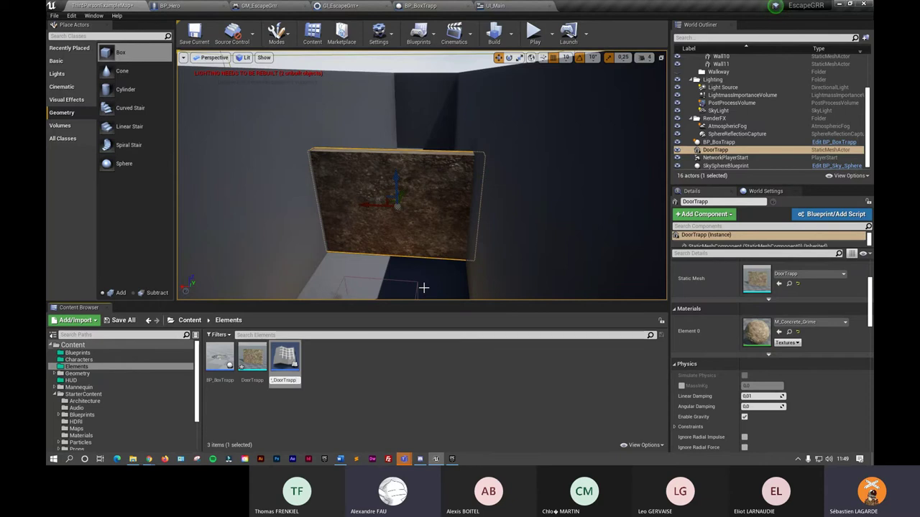
{"action": "key", "text": "Return"}
- Add a Static Mesh component using the DoorTrapp mesh to BP_DoorTrapp and compile it
{"action": "double_click", "coordinate": [285, 357]}
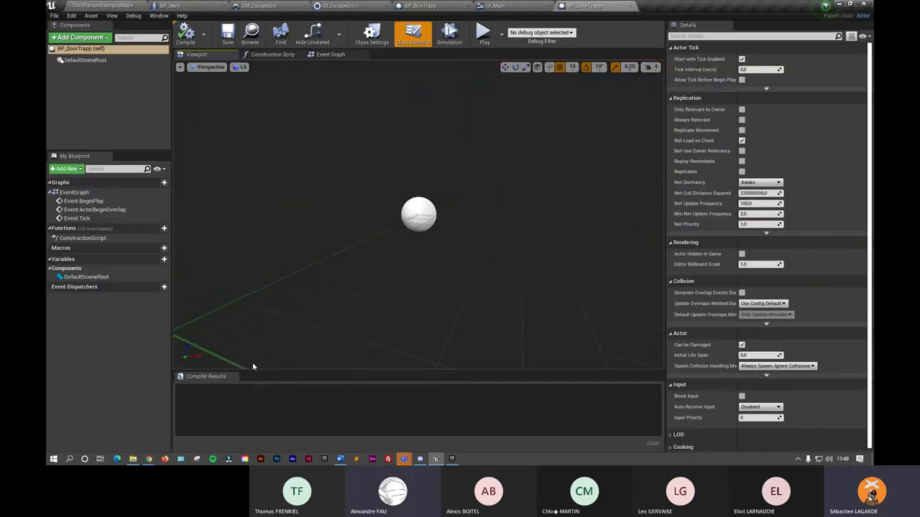
{"action": "left_click", "coordinate": [80, 37]}
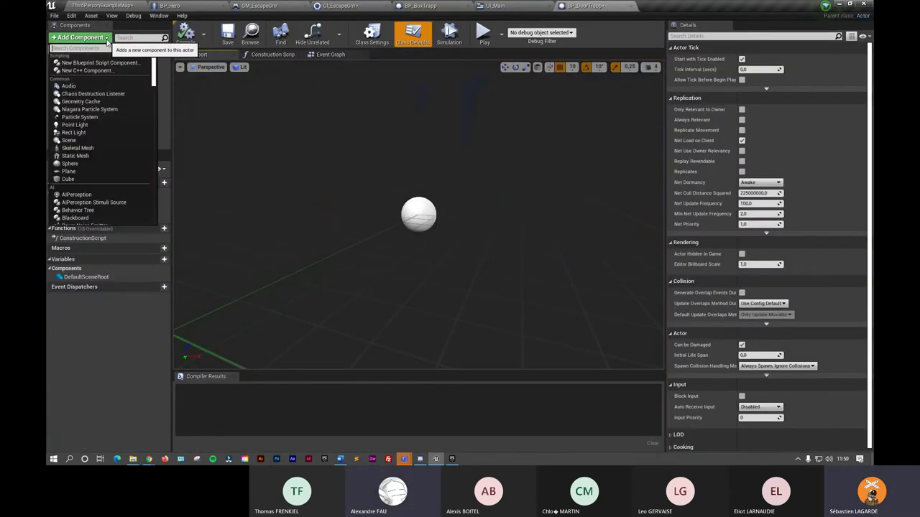
{"action": "left_click", "coordinate": [82, 156]}
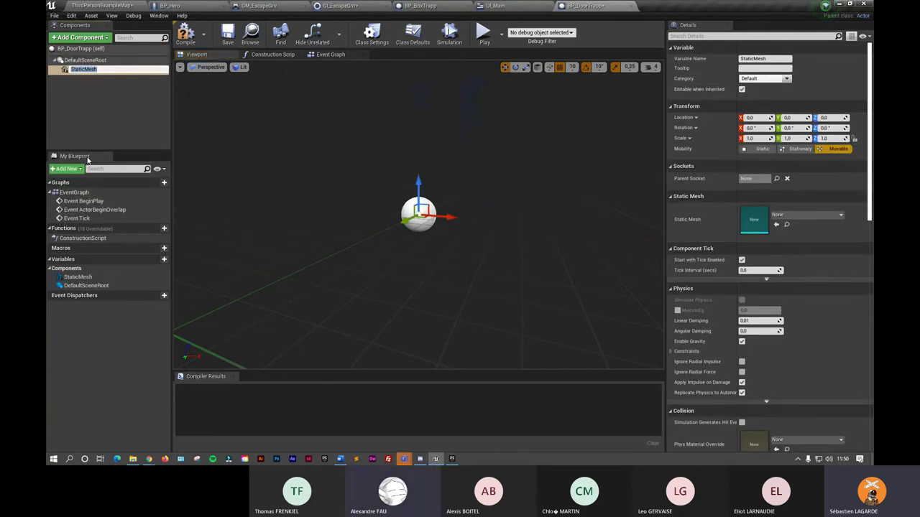
{"action": "left_click", "coordinate": [836, 215]}
{"action": "type", "text": "door"}
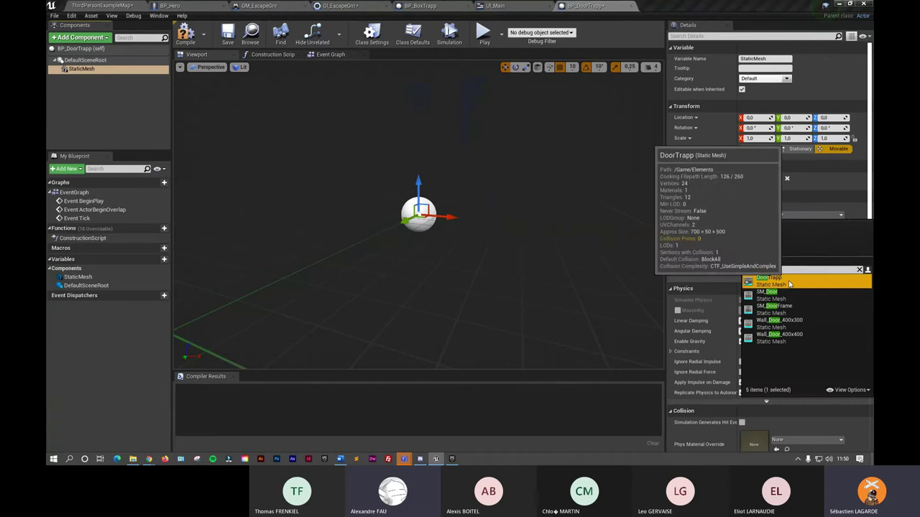
{"action": "left_click", "coordinate": [772, 280]}
{"action": "scroll", "coordinate": [526, 201], "scroll_direction": "down", "scroll_amount": 5}
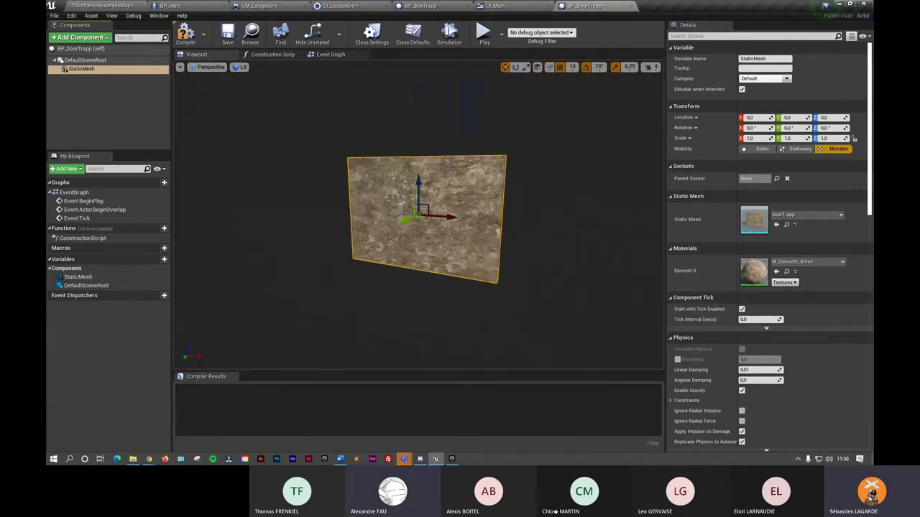
{"action": "left_click", "coordinate": [186, 38]}
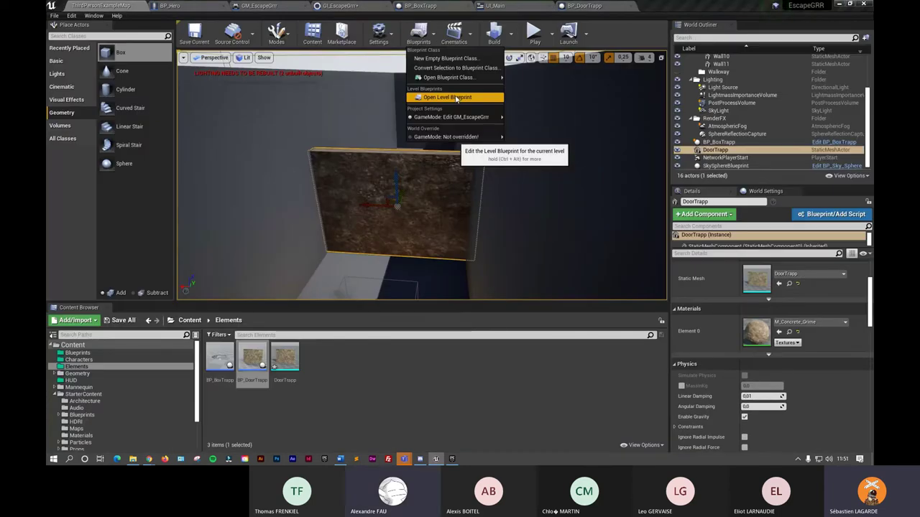
- Open the level blueprint, compile and save it, then return to ThirdPersonExampleMap
{"action": "left_click", "coordinate": [454, 99]}
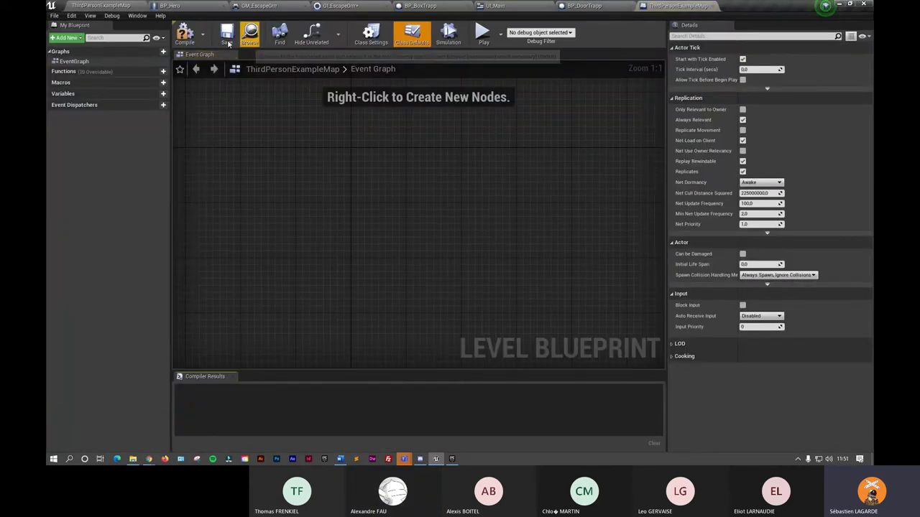
{"action": "left_click", "coordinate": [184, 33]}
{"action": "left_click", "coordinate": [227, 40]}
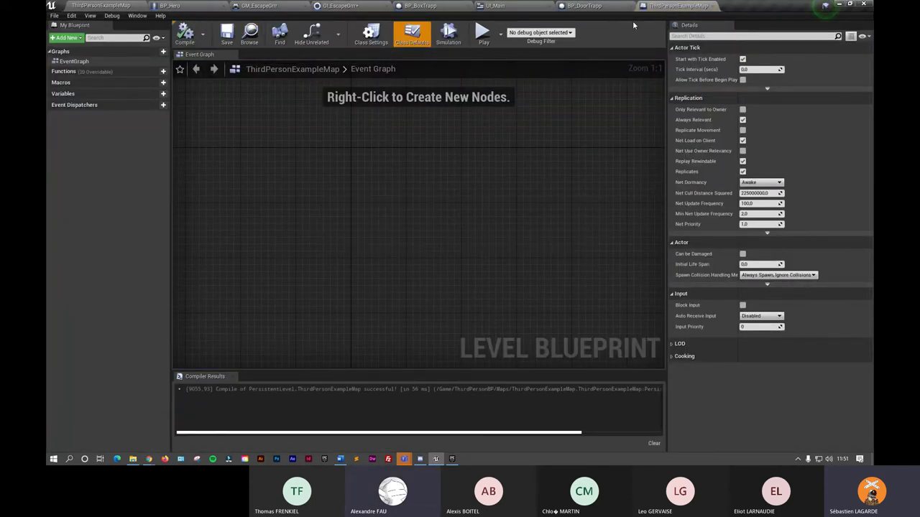
{"action": "left_click", "coordinate": [115, 5]}
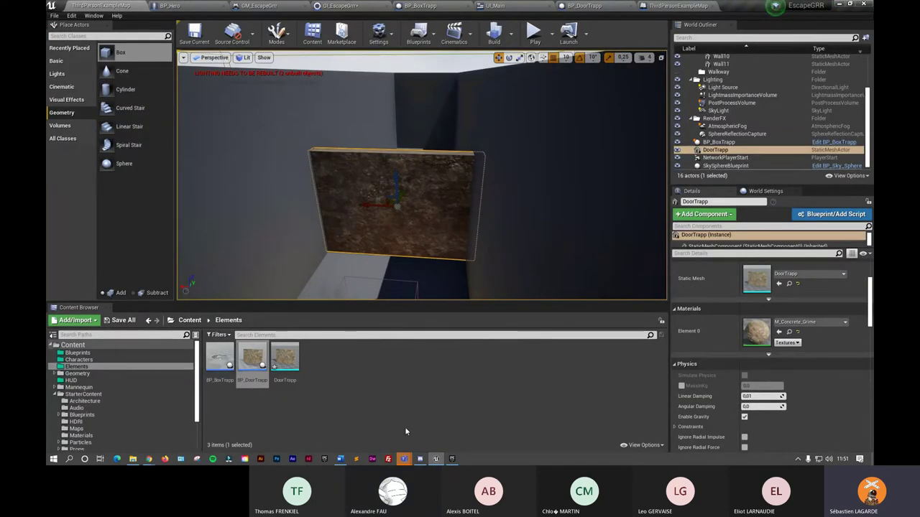
- Create a new folder named Map under Content
{"action": "right_click_drag", "start_coordinate": [415, 238], "coordinate": [415, 238]}
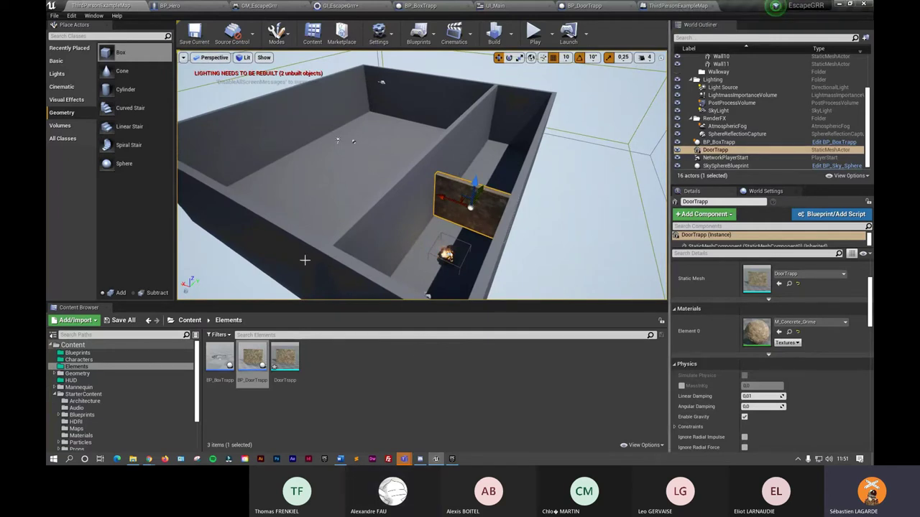
{"action": "left_click", "coordinate": [189, 320]}
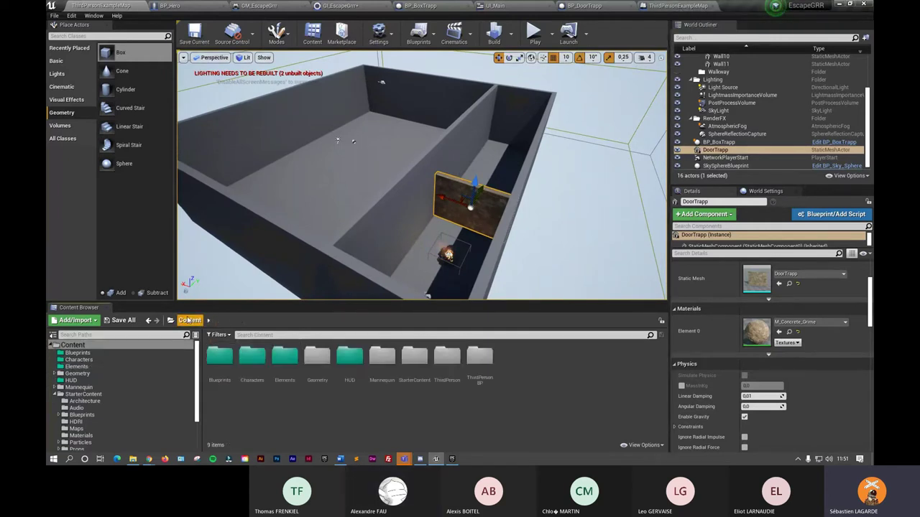
{"action": "right_click", "coordinate": [525, 383]}
{"action": "left_click", "coordinate": [549, 129]}
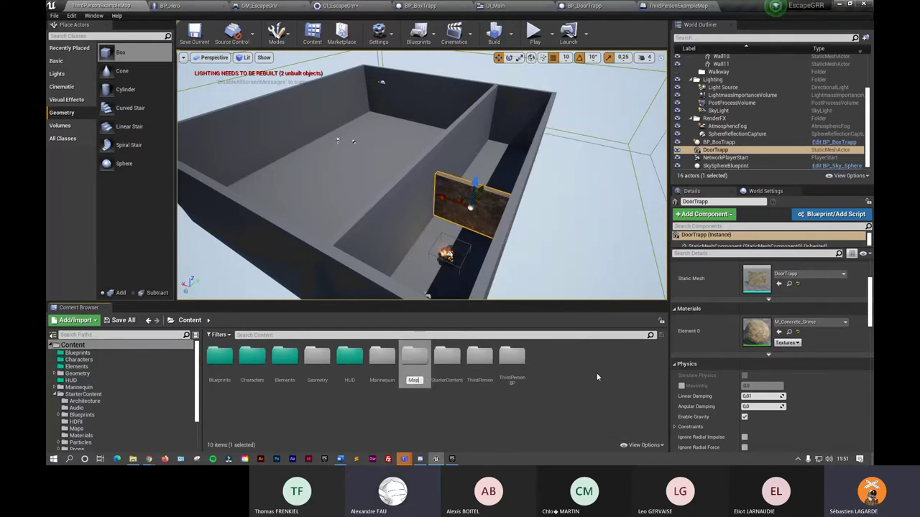
{"action": "key", "text": "Return"}
- Color the Map folder teal, open it, and begin saving the level as a new file
{"action": "right_click", "coordinate": [410, 367]}
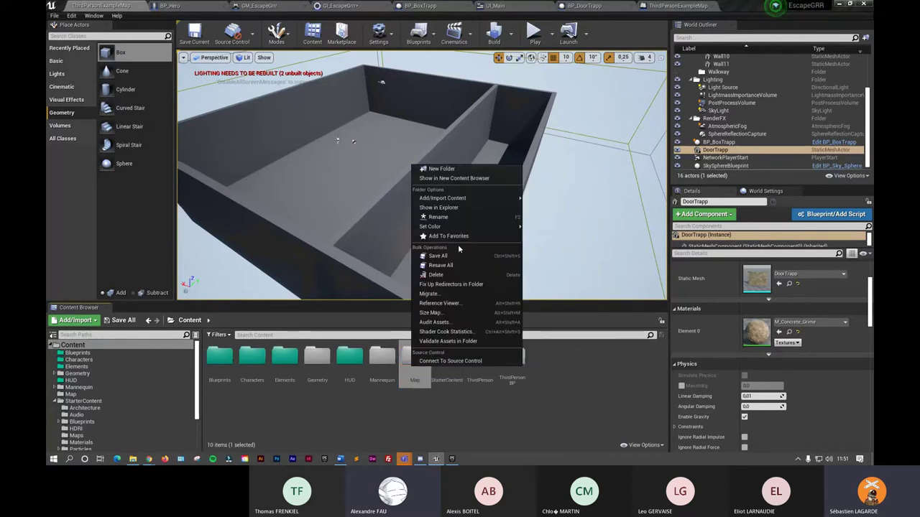
{"action": "mouse_move", "coordinate": [460, 226]}
{"action": "left_click", "coordinate": [534, 244]}
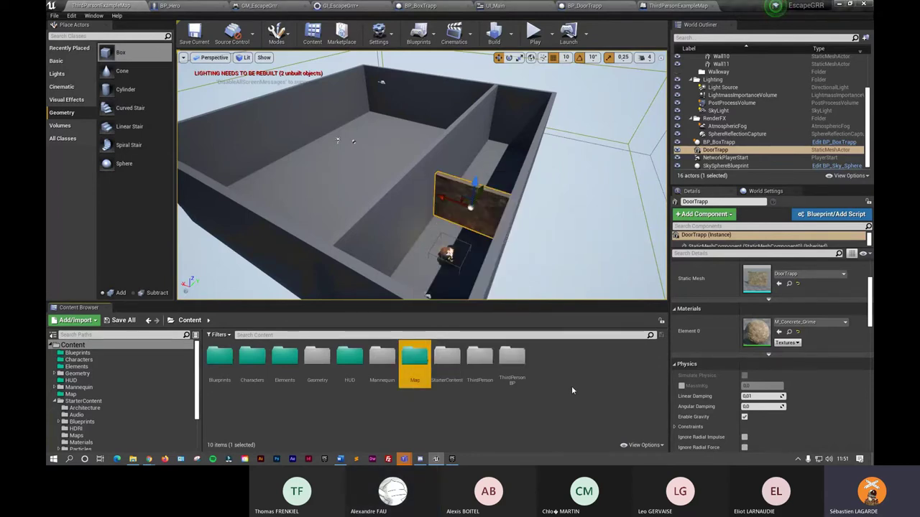
{"action": "double_click", "coordinate": [414, 359]}
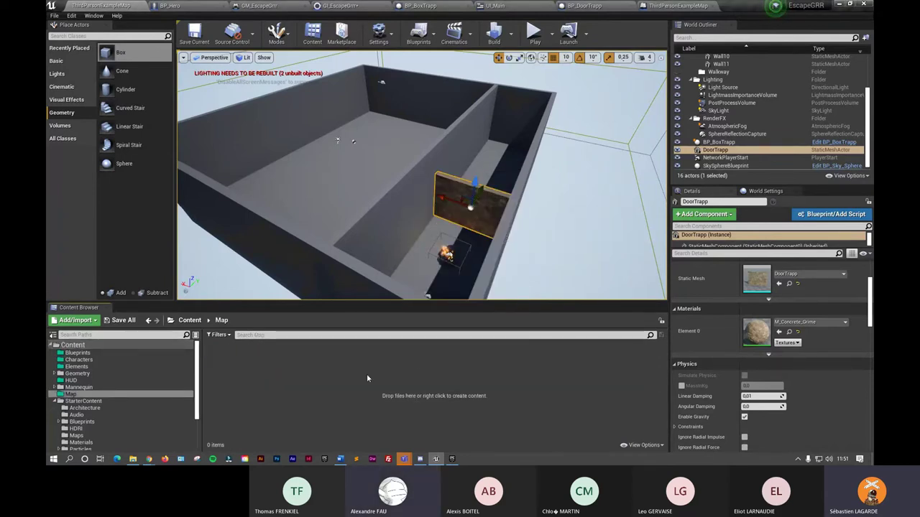
{"action": "left_click", "coordinate": [55, 15]}
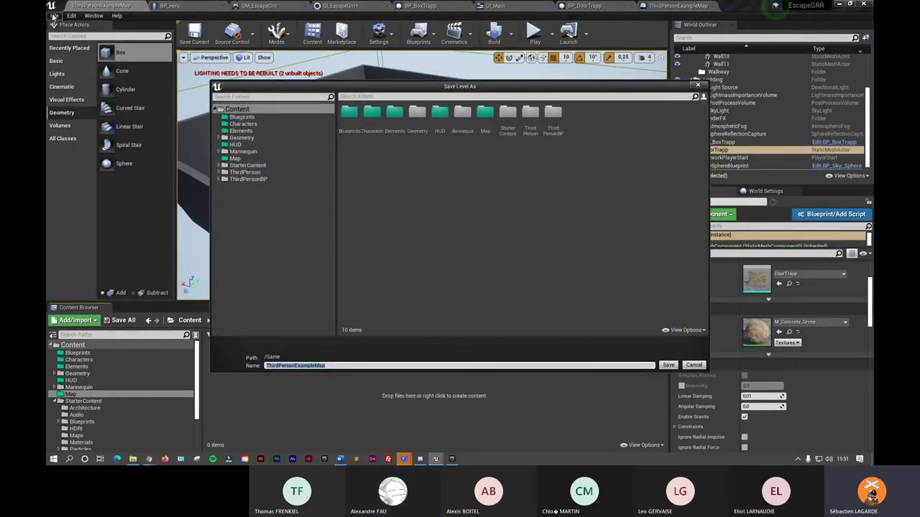
- Save the level as Level01 in the Map folder
{"action": "double_click", "coordinate": [484, 118]}
{"action": "type", "text": "Level0"}
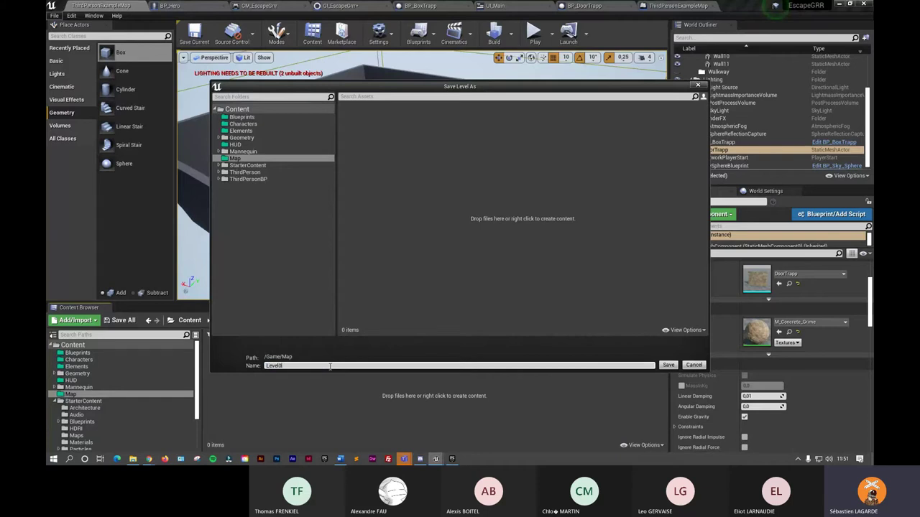
{"action": "type", "text": "1"}
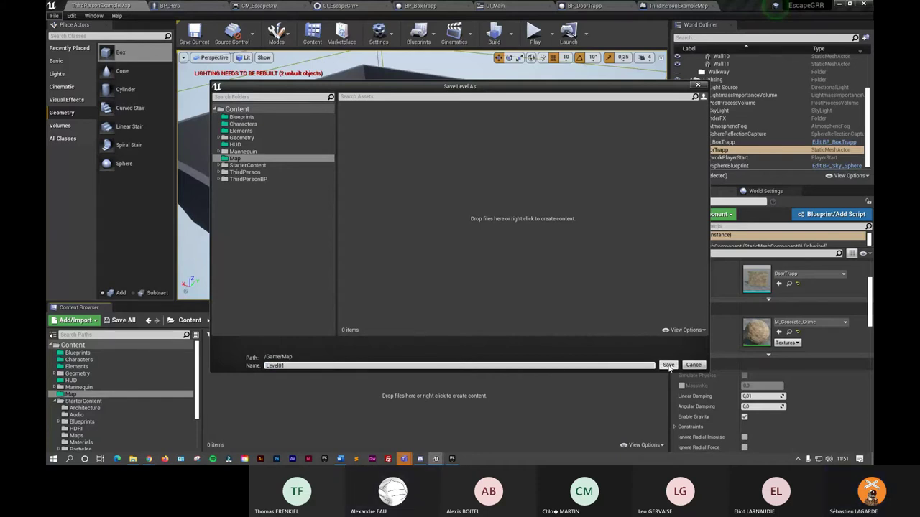
{"action": "left_click", "coordinate": [668, 365]}
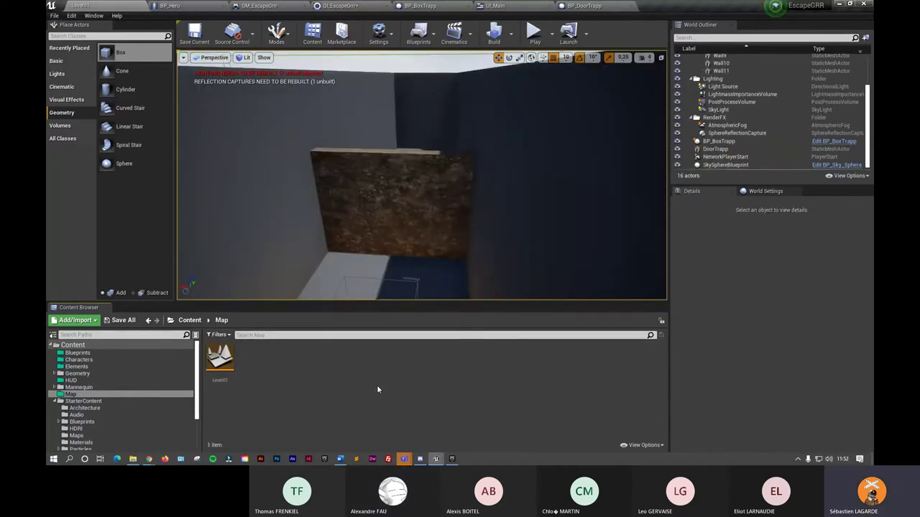
{"action": "right_click_drag", "start_coordinate": [499, 232], "coordinate": [475, 230]}
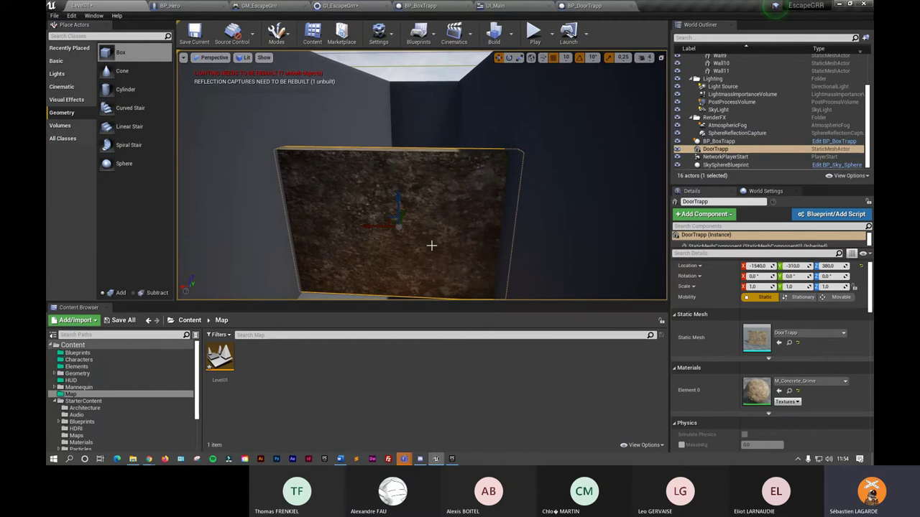
- Apply auto convex collision to the DoorTrapp mesh, then go back to Level01
{"action": "double_click", "coordinate": [755, 345]}
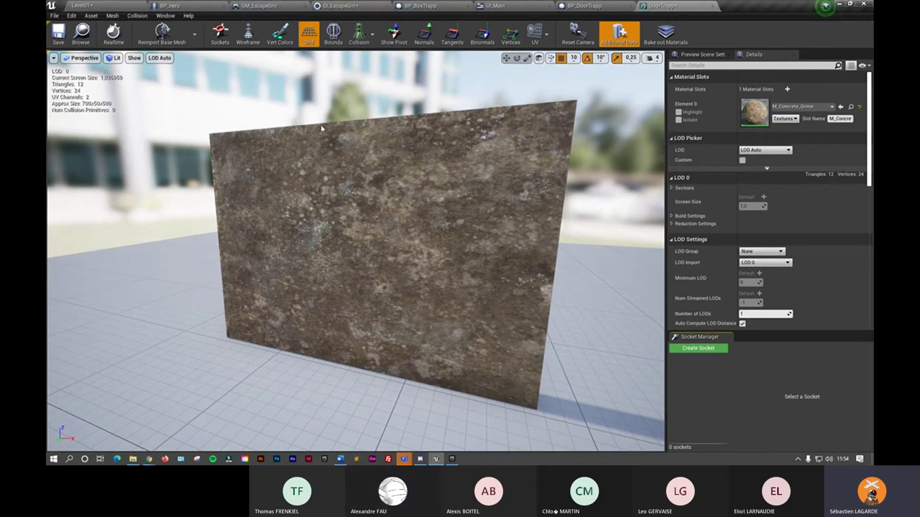
{"action": "mouse_move", "coordinate": [498, 207]}
{"action": "left_mouse_down"}
{"action": "mouse_move", "coordinate": [431, 302]}
{"action": "mouse_move", "coordinate": [323, 287]}
{"action": "left_mouse_up"}
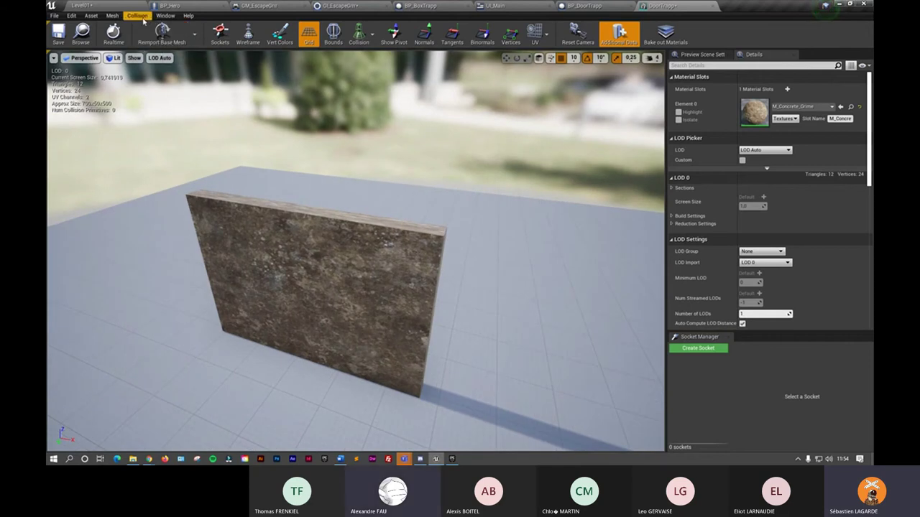
{"action": "left_click", "coordinate": [141, 18]}
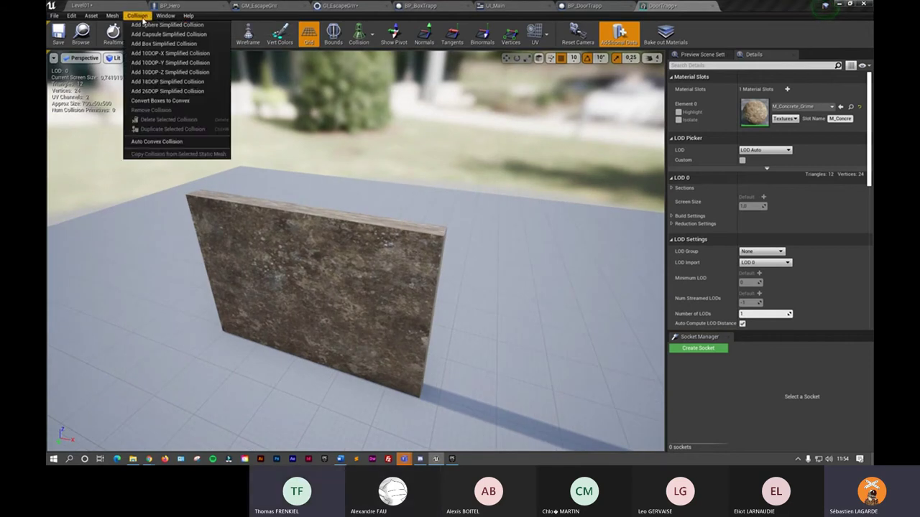
{"action": "left_click", "coordinate": [183, 143]}
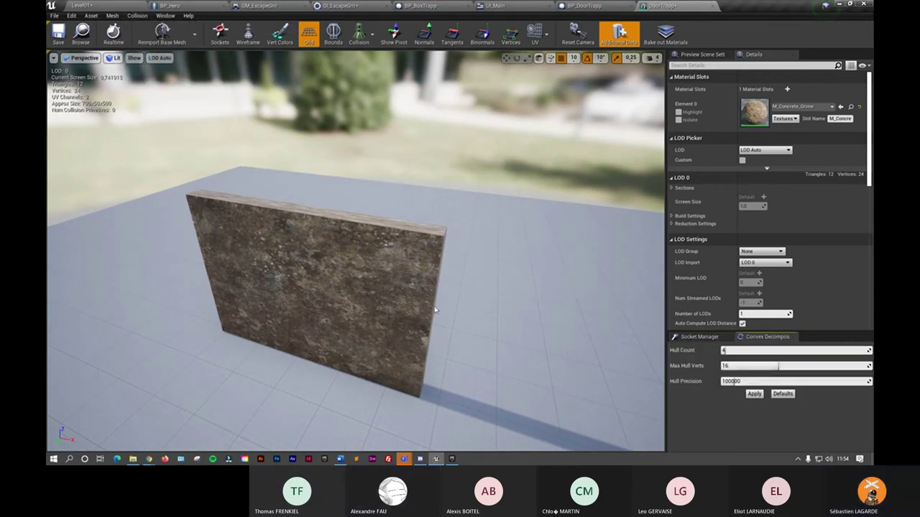
{"action": "left_click", "coordinate": [755, 394]}
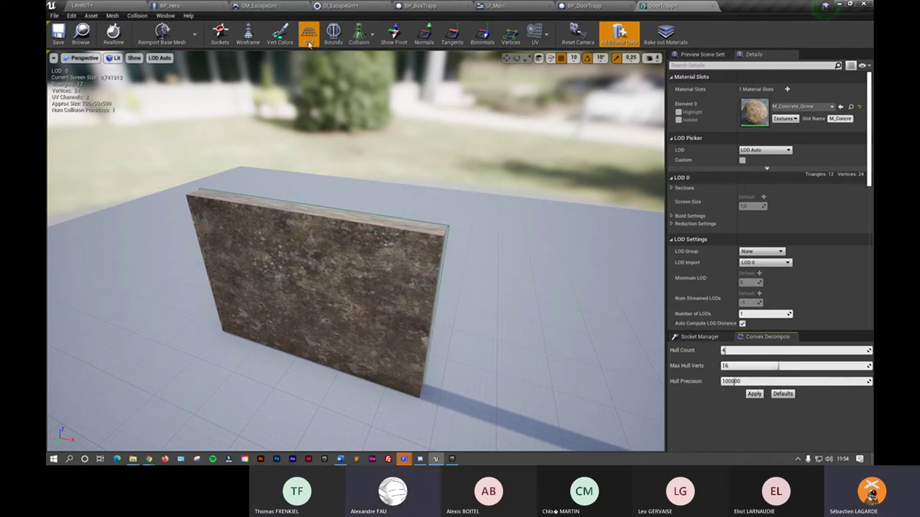
{"action": "left_click", "coordinate": [80, 5]}
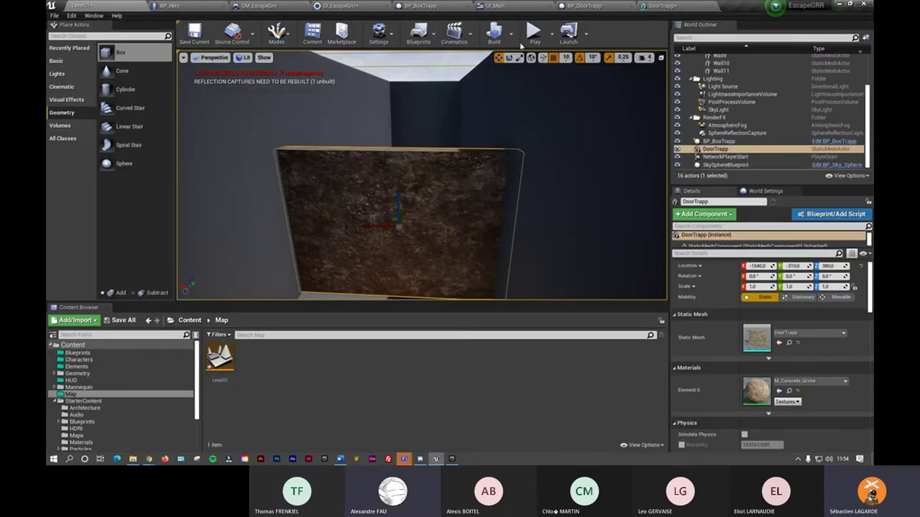
- Start a Play session to test Level01
{"action": "left_click", "coordinate": [533, 31]}
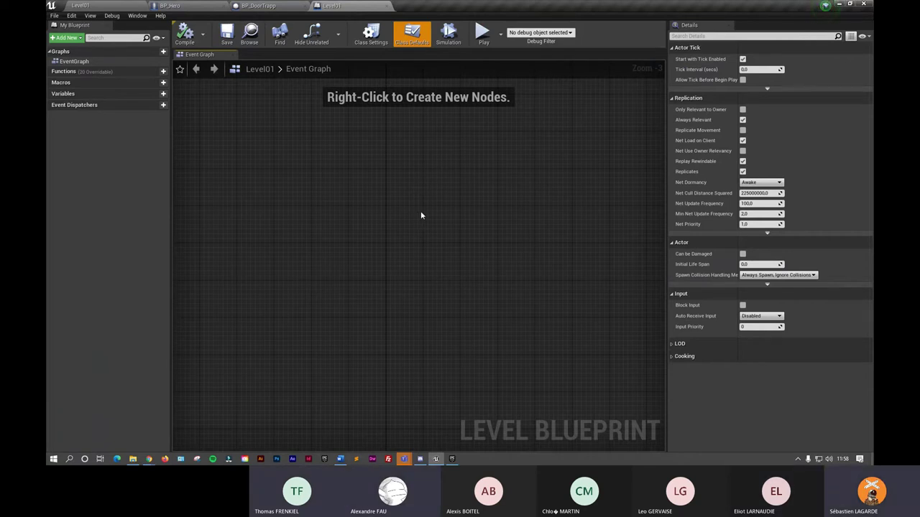
- Add an Event Tick node to Level01's Event Graph and bring it into view
{"action": "right_click", "coordinate": [411, 220]}
{"action": "type", "text": "event"}
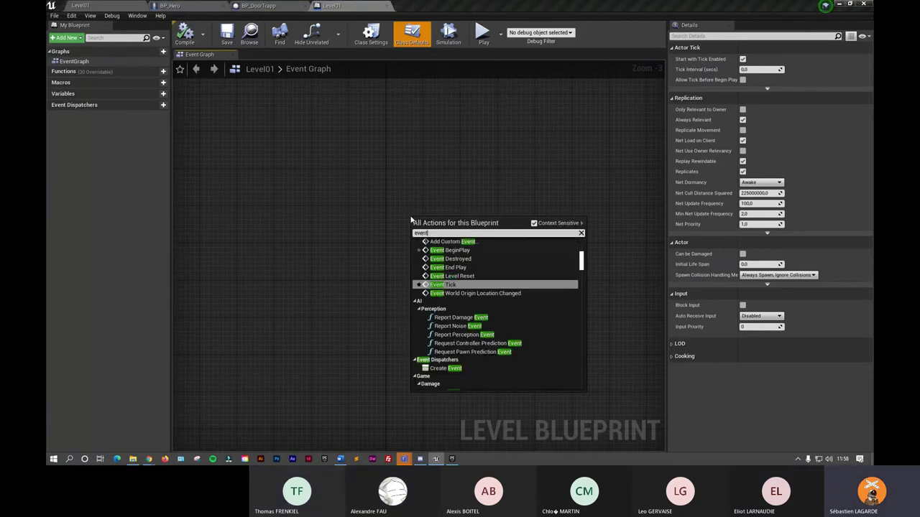
{"action": "type", "text": " tick"}
{"action": "key", "text": "Return"}
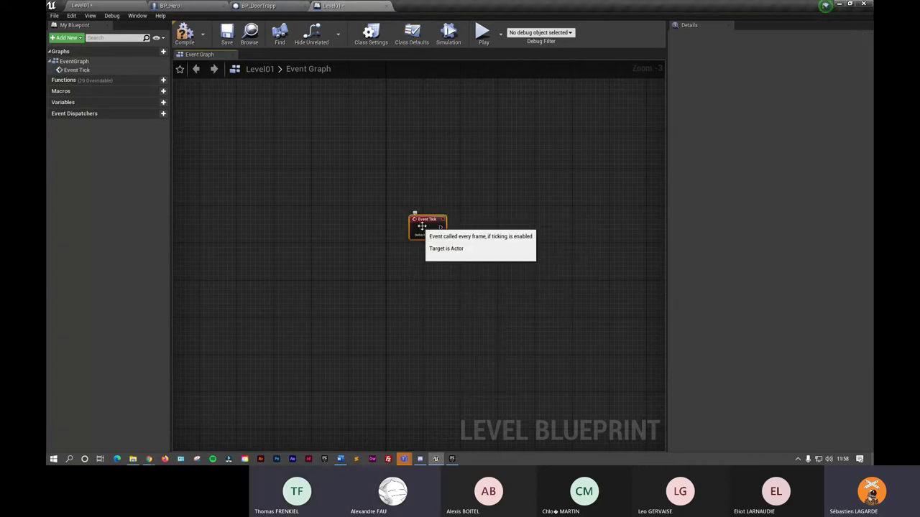
{"action": "scroll", "coordinate": [381, 230], "scroll_direction": "up", "scroll_amount": 3}
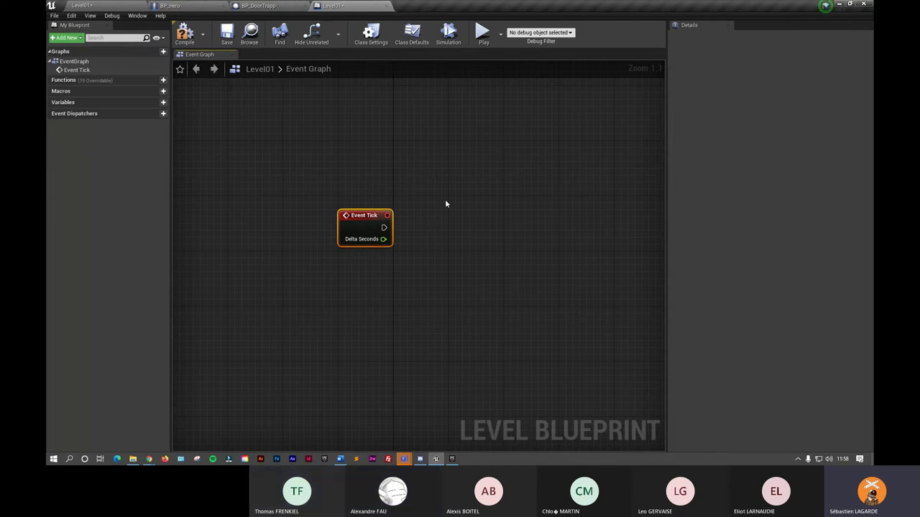
{"action": "right_click_drag", "start_coordinate": [445, 199], "coordinate": [410, 216]}
{"action": "right_click_drag", "start_coordinate": [436, 149], "coordinate": [424, 175]}
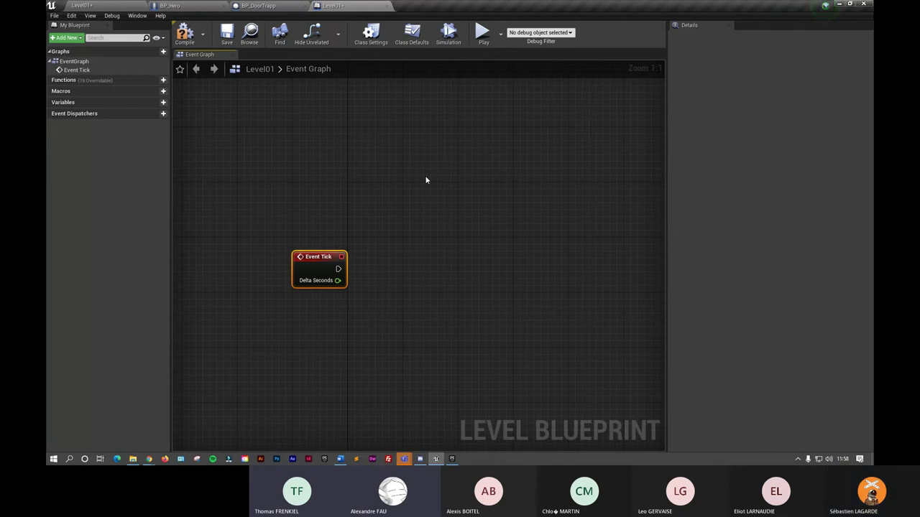
- Wire Event Tick into a Cast To BP_Hero node fed by Get Player Character
{"action": "right_click", "coordinate": [414, 245]}
{"action": "left_click", "coordinate": [396, 271]}
{"action": "left_click_drag", "start_coordinate": [338, 268], "coordinate": [396, 272]}
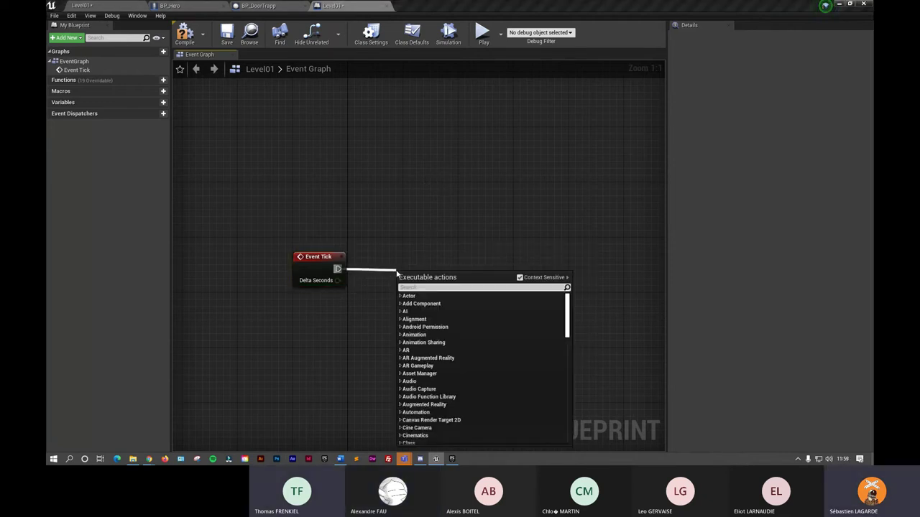
{"action": "type", "text": "cast to Bp_hero"}
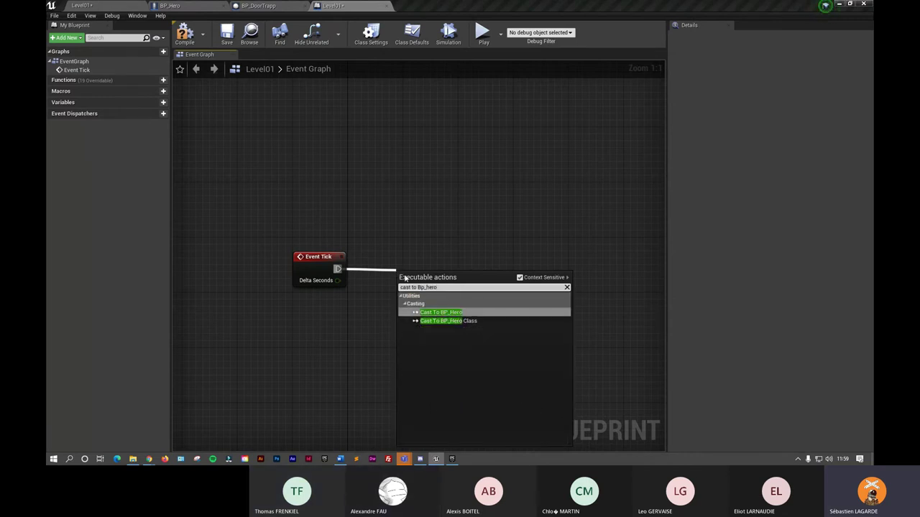
{"action": "key", "text": "Return"}
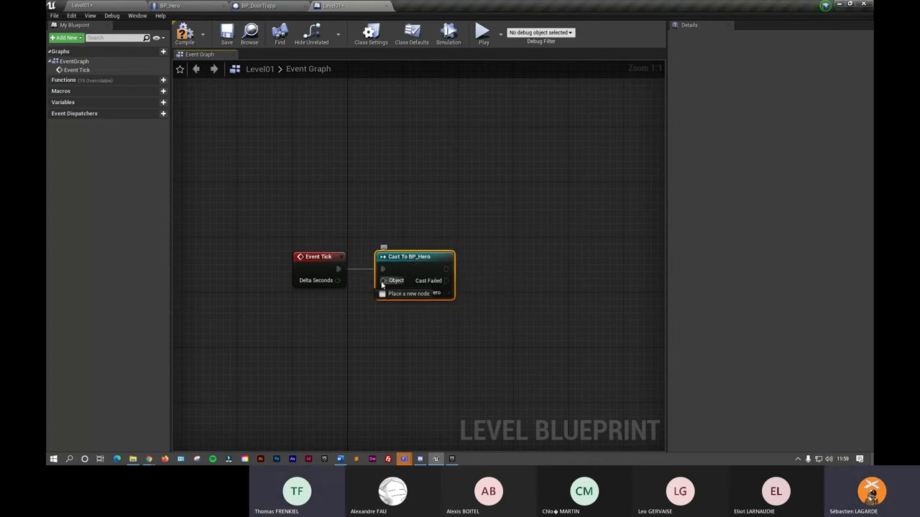
{"action": "left_click_drag", "start_coordinate": [384, 281], "coordinate": [347, 308]}
{"action": "type", "text": "get pl"}
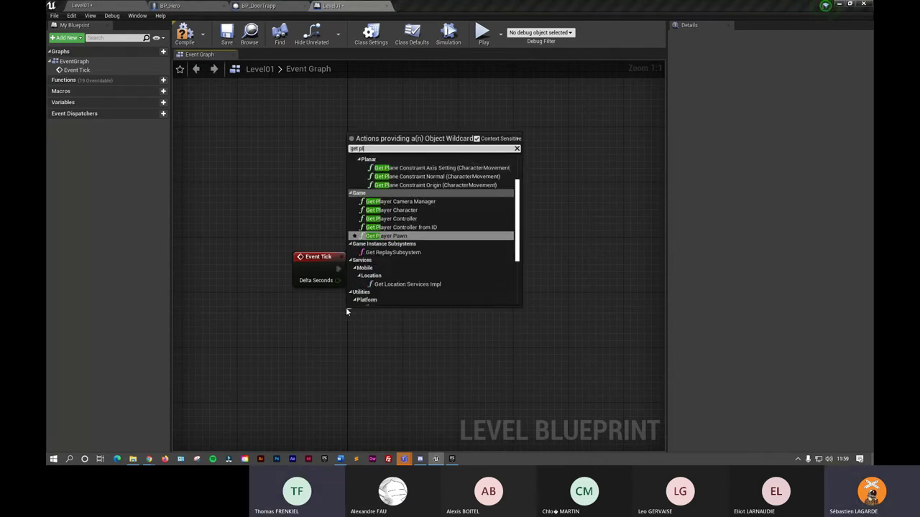
{"action": "type", "text": "ayer charac"}
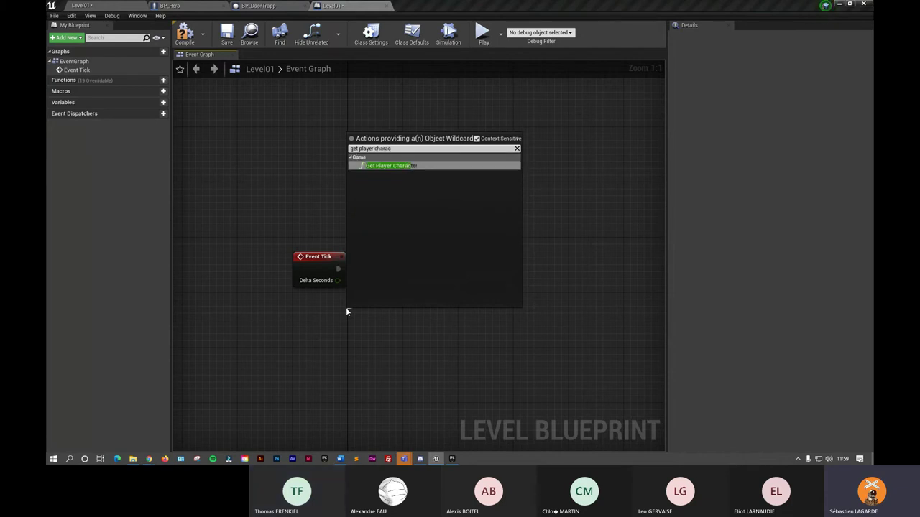
{"action": "key", "text": "Return"}
{"action": "left_click", "coordinate": [481, 319]}
{"action": "left_click_drag", "start_coordinate": [439, 311], "coordinate": [341, 298]}
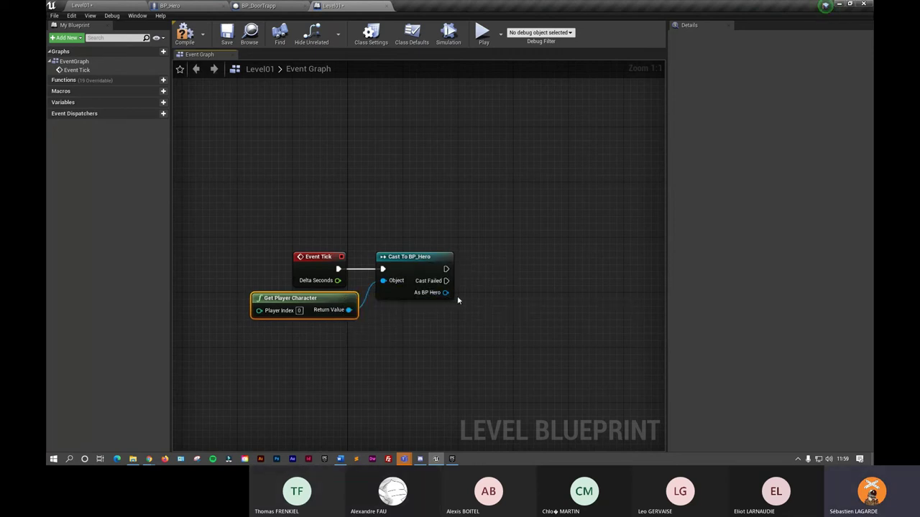
{"action": "right_click_drag", "start_coordinate": [511, 277], "coordinate": [474, 280]}
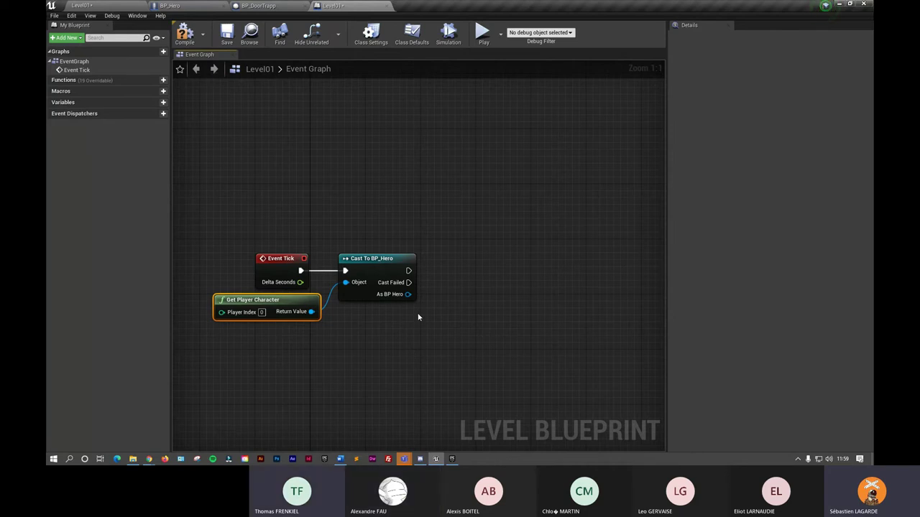
- Add a Get Hp node reading the hero's Hp from the cast's As BP Hero output
{"action": "left_click_drag", "start_coordinate": [408, 294], "coordinate": [456, 310]}
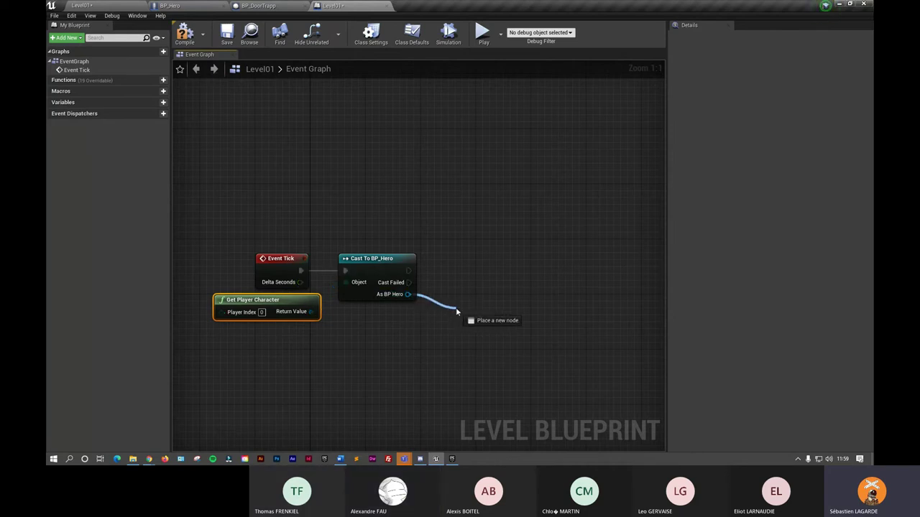
{"action": "type", "text": "get hp"}
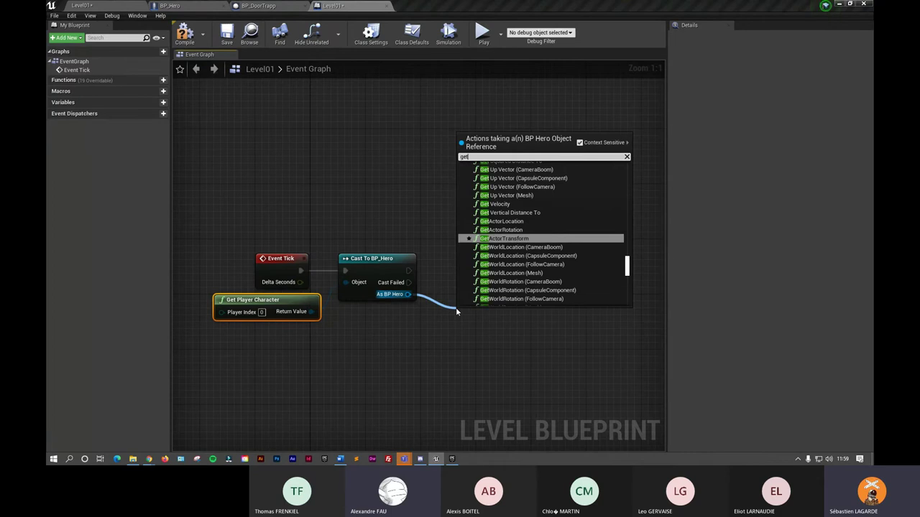
{"action": "left_click", "coordinate": [495, 249]}
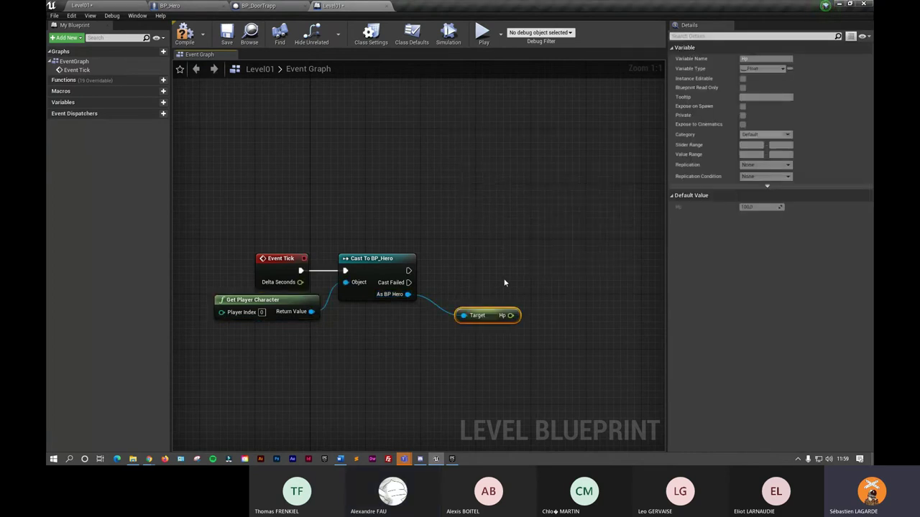
{"action": "right_click_drag", "start_coordinate": [473, 303], "coordinate": [473, 341]}
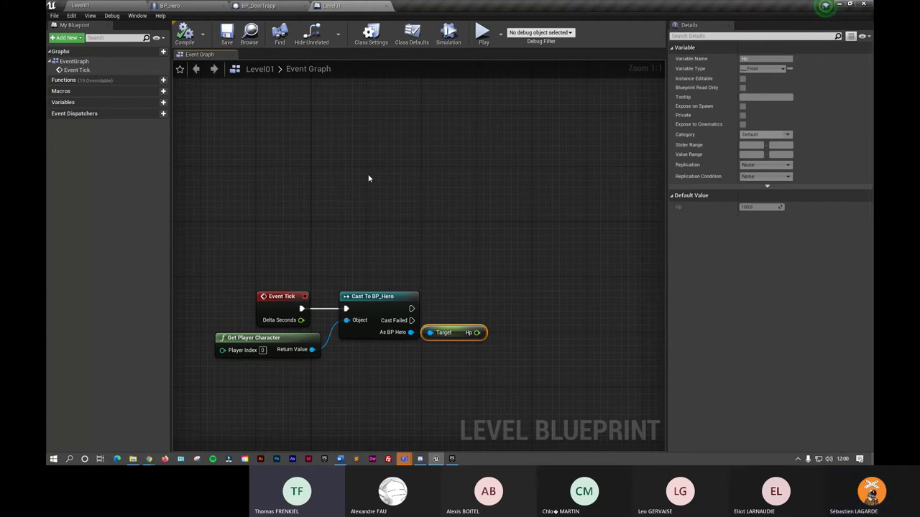
- Delete the plain DoorTrapp wall actor from the level
{"action": "left_click", "coordinate": [123, 10]}
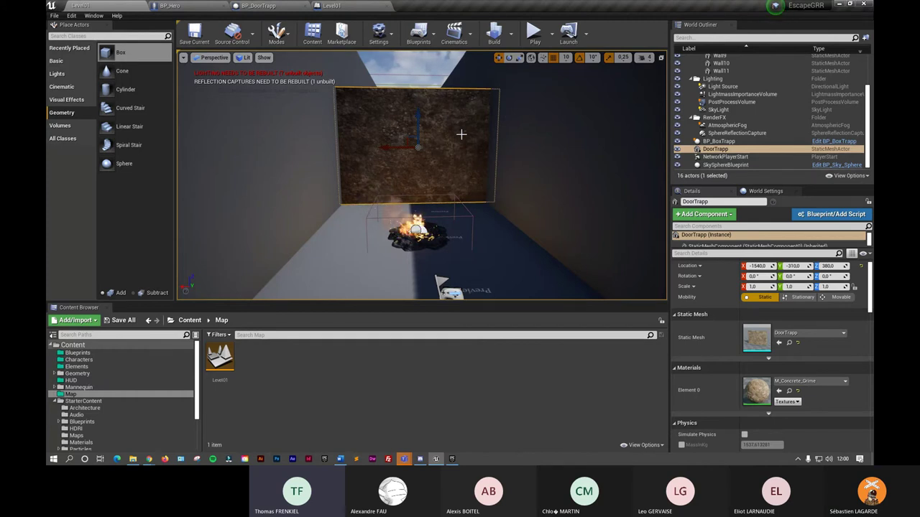
{"action": "right_click_drag", "start_coordinate": [461, 133], "coordinate": [475, 172]}
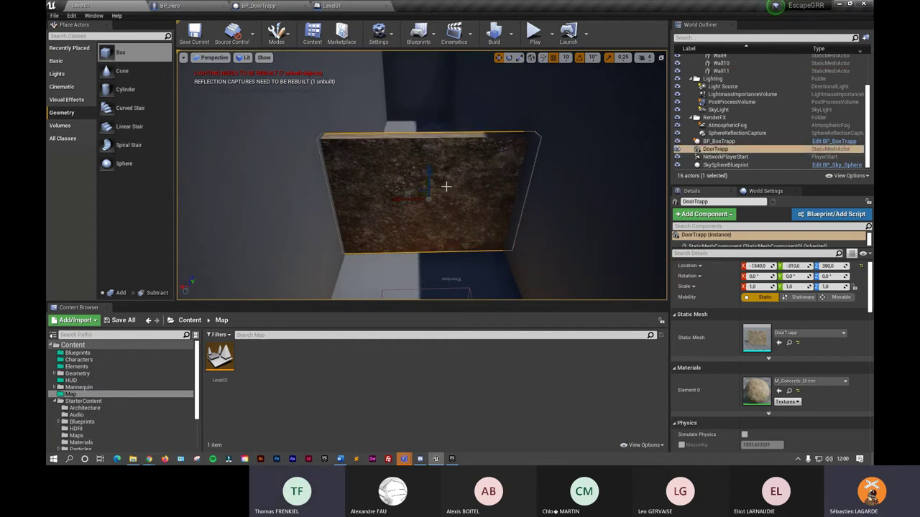
{"action": "key", "text": "Delete"}
- Place a BP_DoorTrapp actor from Content/Elements and slide it to X -1520
{"action": "left_click", "coordinate": [190, 320]}
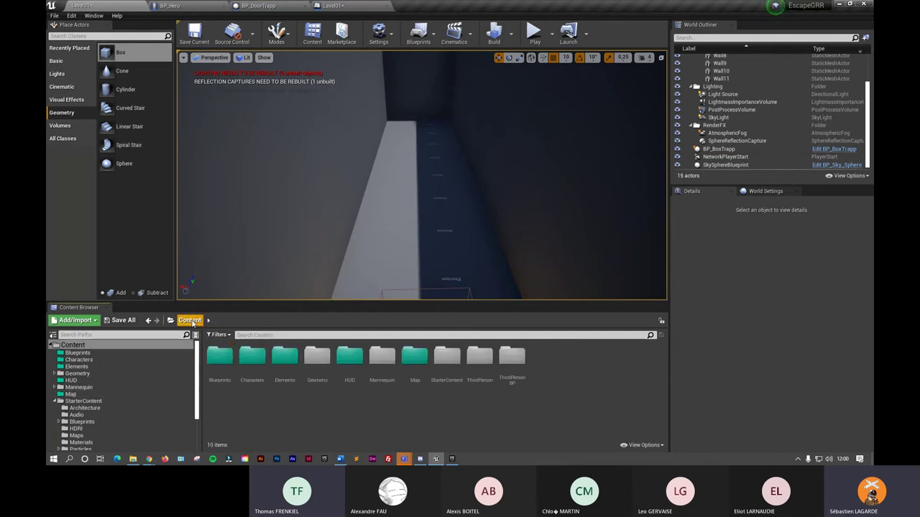
{"action": "double_click", "coordinate": [286, 363]}
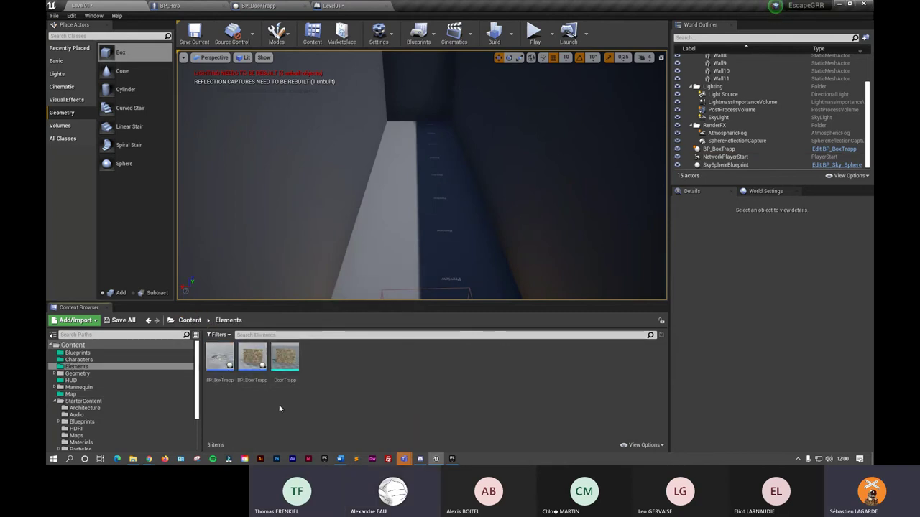
{"action": "mouse_move", "coordinate": [251, 358]}
{"action": "left_mouse_down"}
{"action": "mouse_move", "coordinate": [370, 294]}
{"action": "mouse_move", "coordinate": [412, 241]}
{"action": "mouse_move", "coordinate": [418, 166]}
{"action": "left_mouse_up"}
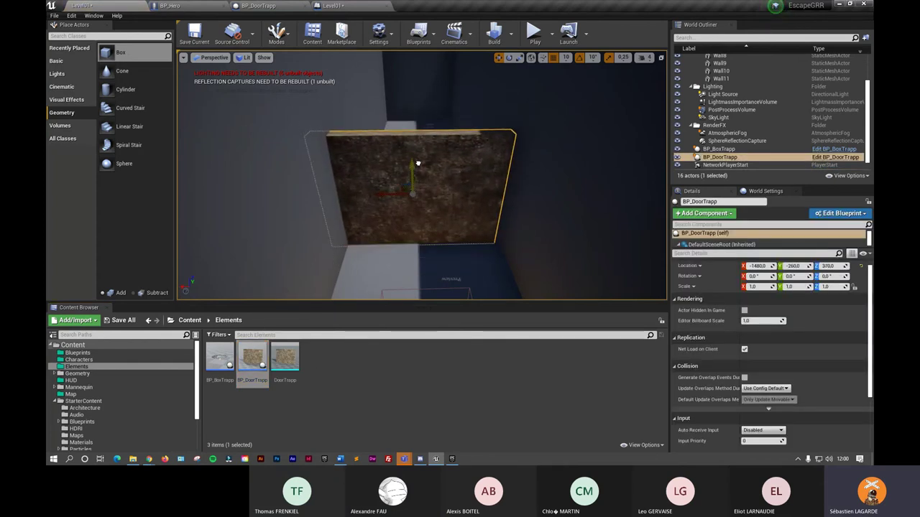
{"action": "left_click_drag", "start_coordinate": [384, 194], "coordinate": [394, 196]}
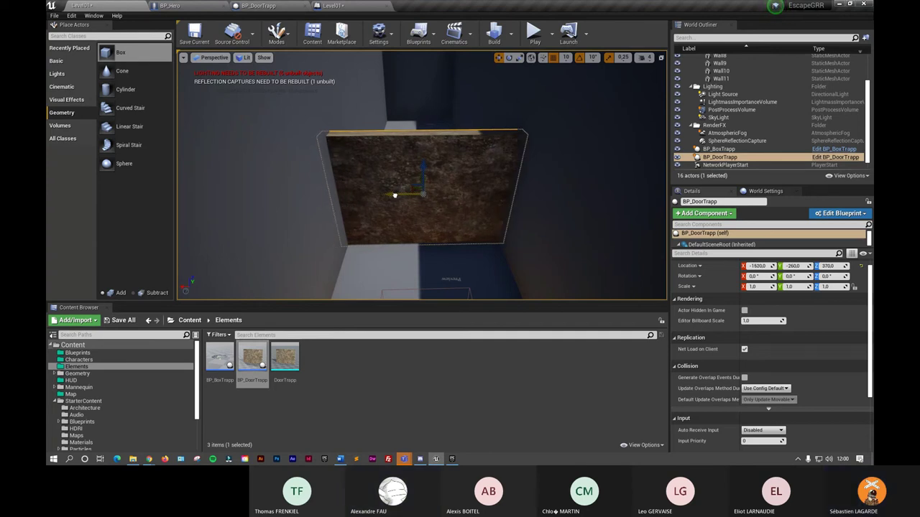
- Add a reference node to the selected BP_DoorTrapp in the Level Blueprint graph
{"action": "key", "text": "ctrl+Tab"}
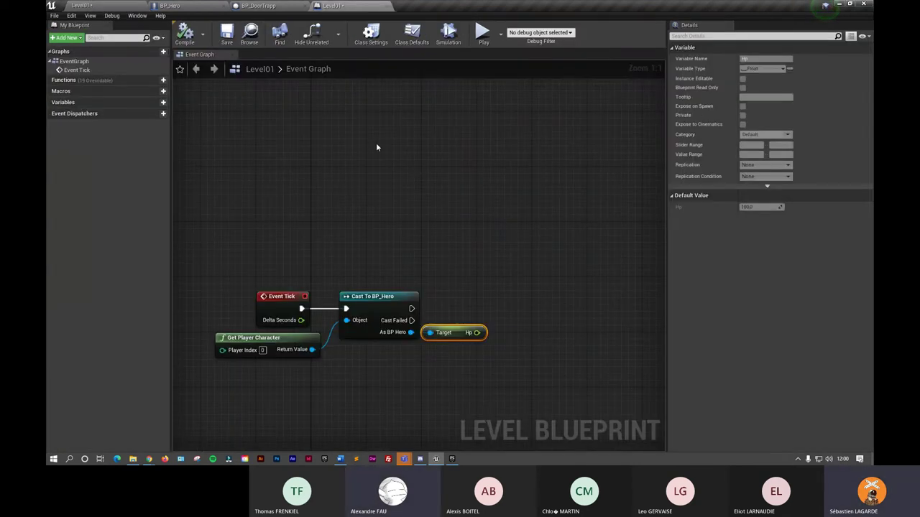
{"action": "right_click", "coordinate": [316, 171]}
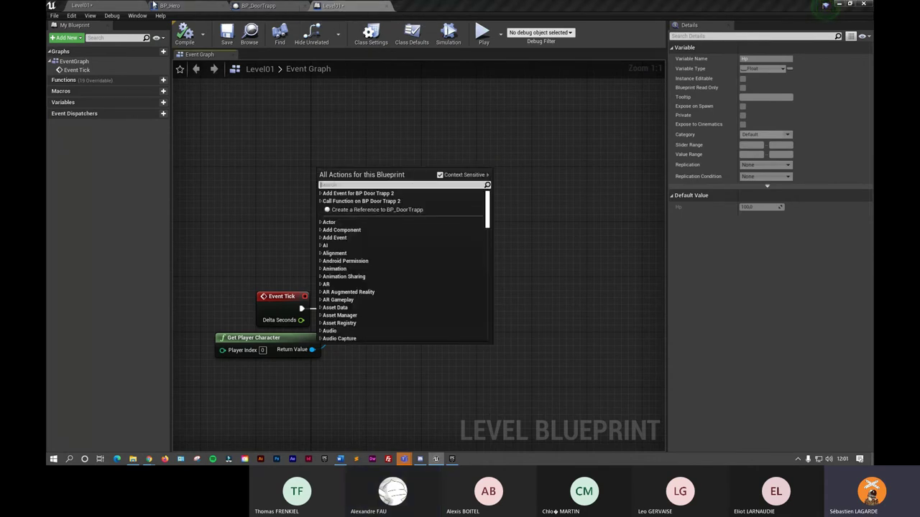
{"action": "left_click", "coordinate": [114, 6]}
{"action": "left_click", "coordinate": [356, 7]}
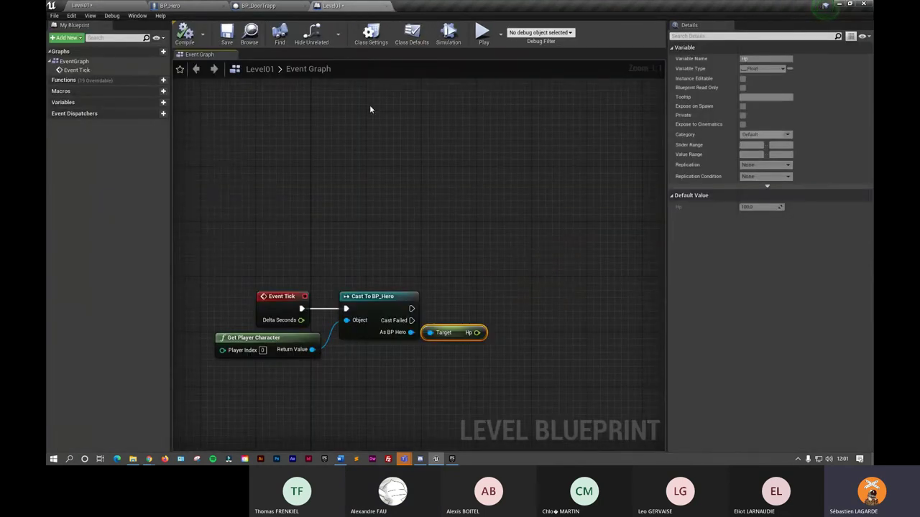
{"action": "right_click", "coordinate": [352, 171]}
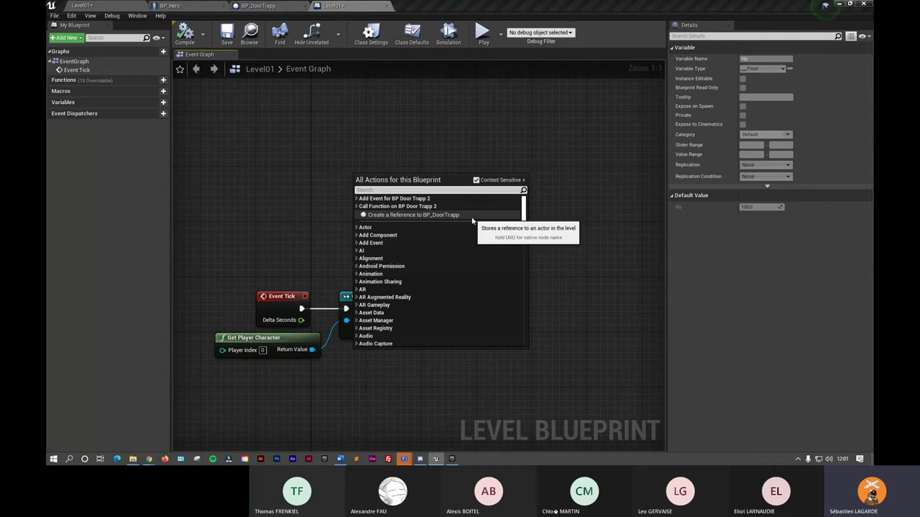
{"action": "left_click", "coordinate": [444, 215]}
{"action": "left_click_drag", "start_coordinate": [405, 190], "coordinate": [308, 205]}
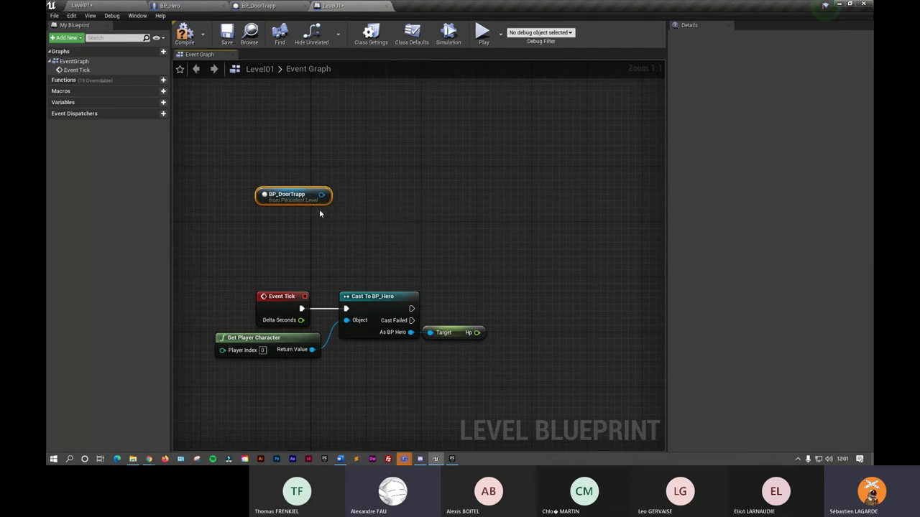
- Lower the BP_DoorTrapp actor along its Z axis in the level viewport
{"action": "double_click", "coordinate": [319, 200]}
{"action": "left_click_drag", "start_coordinate": [428, 122], "coordinate": [426, 168]}
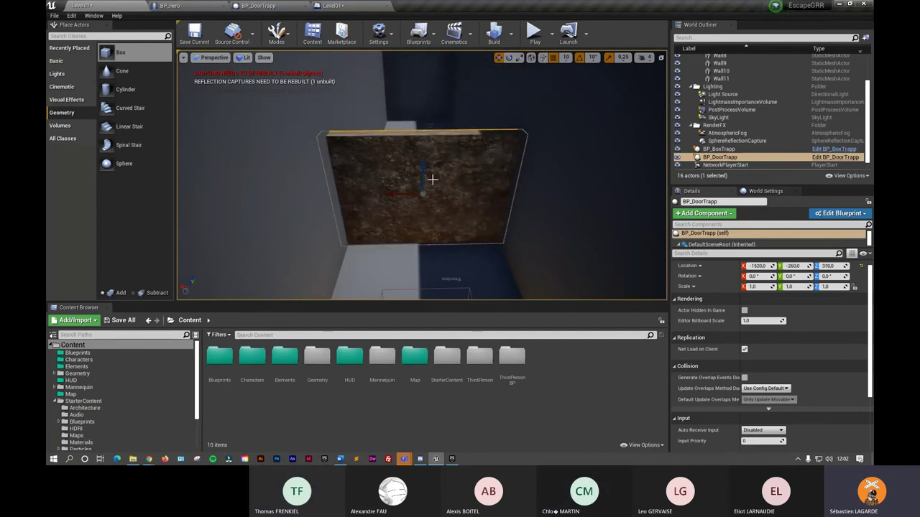
{"action": "left_click", "coordinate": [343, 6]}
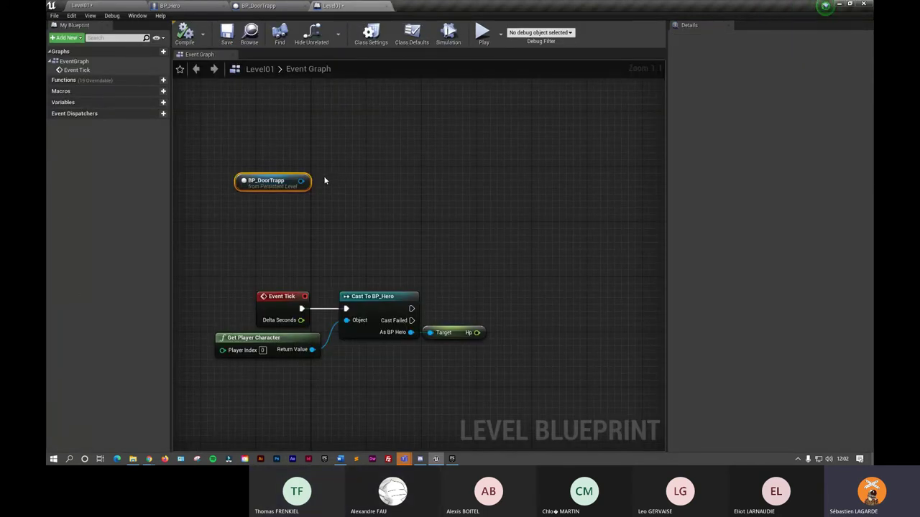
- Add GetWorldTransform for BP_DoorTrapp's static mesh and split it into Location, Rotation, Scale
{"action": "left_click_drag", "start_coordinate": [302, 180], "coordinate": [357, 166]}
{"action": "type", "text": "getworld"}
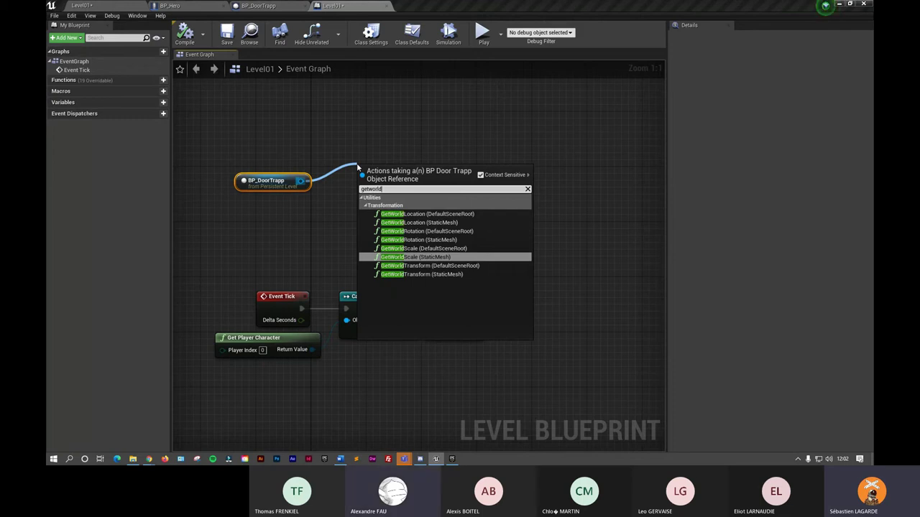
{"action": "type", "text": "trans"}
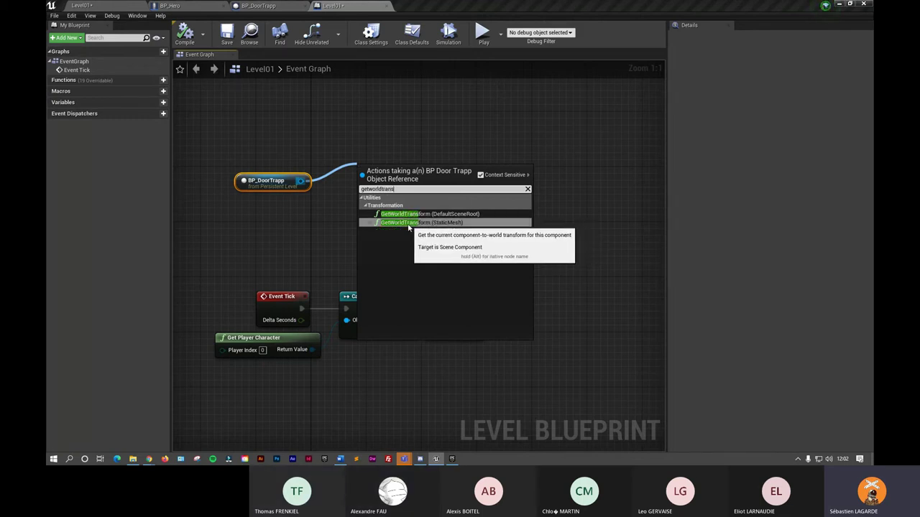
{"action": "left_click", "coordinate": [442, 224]}
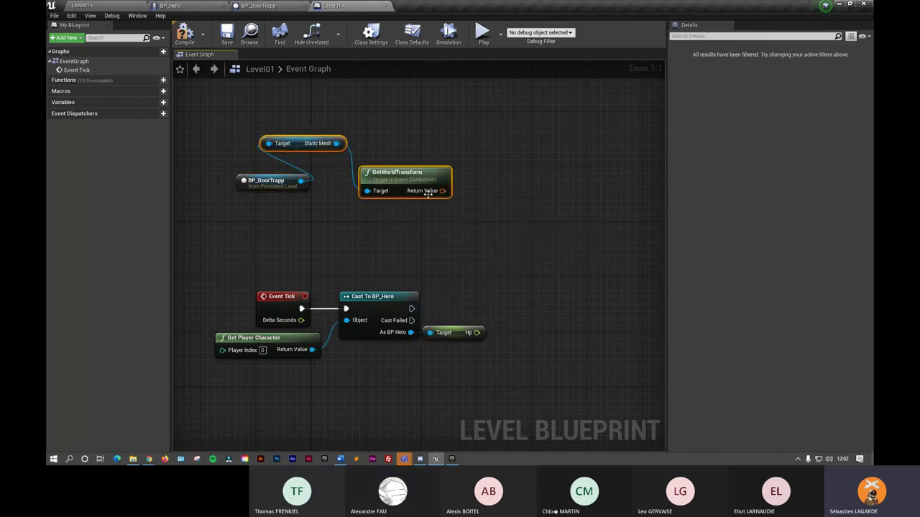
{"action": "left_click_drag", "start_coordinate": [419, 169], "coordinate": [365, 135]}
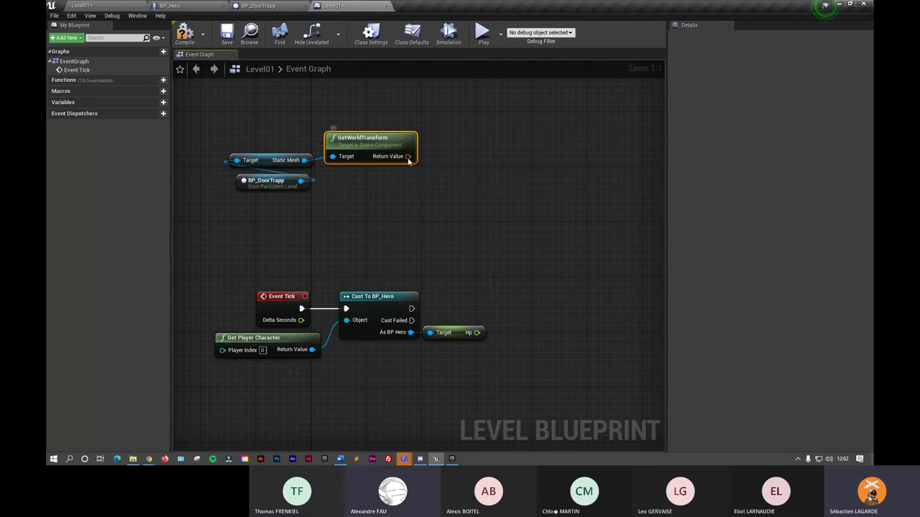
{"action": "right_click", "coordinate": [407, 156]}
{"action": "left_click", "coordinate": [424, 179]}
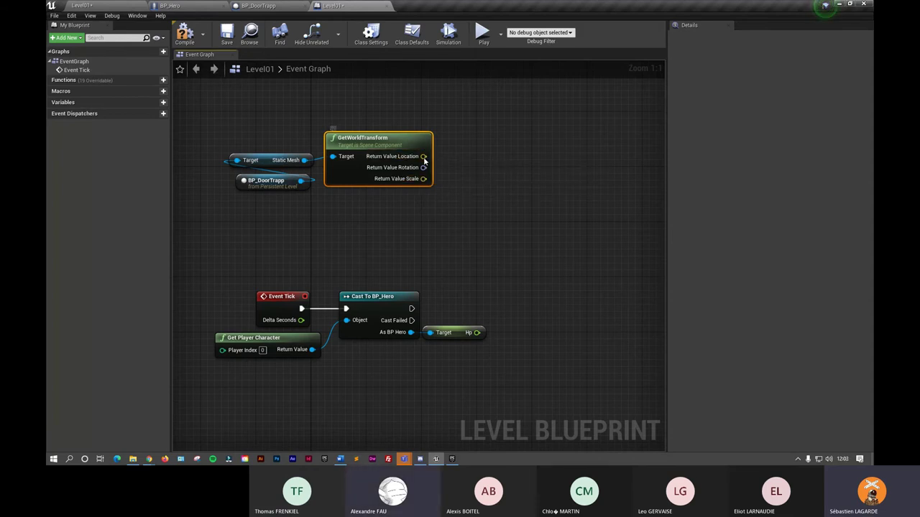
- Break the door's world Location into X, Y and Z with a Break Vector node
{"action": "right_click", "coordinate": [424, 156]}
{"action": "left_click_drag", "start_coordinate": [424, 157], "coordinate": [451, 157]}
{"action": "type", "text": "break vector"}
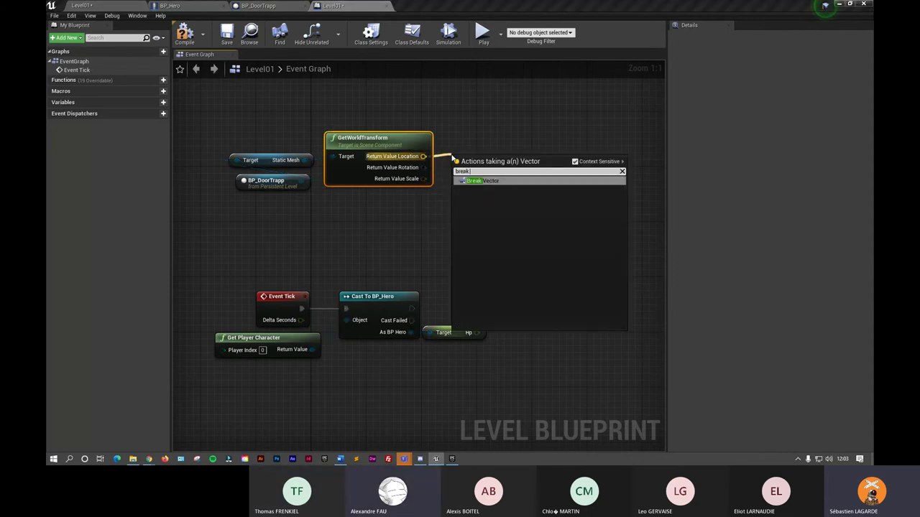
{"action": "left_click", "coordinate": [482, 181]}
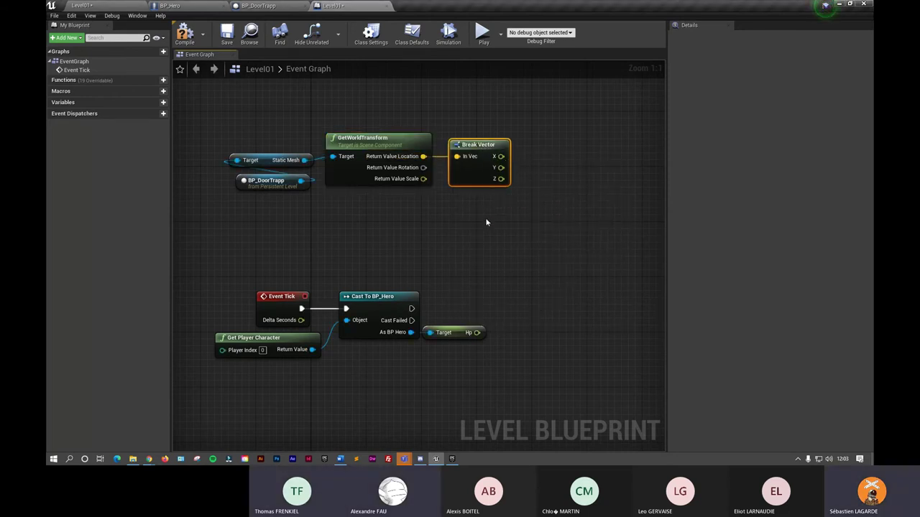
{"action": "left_click_drag", "start_coordinate": [486, 222], "coordinate": [484, 232]}
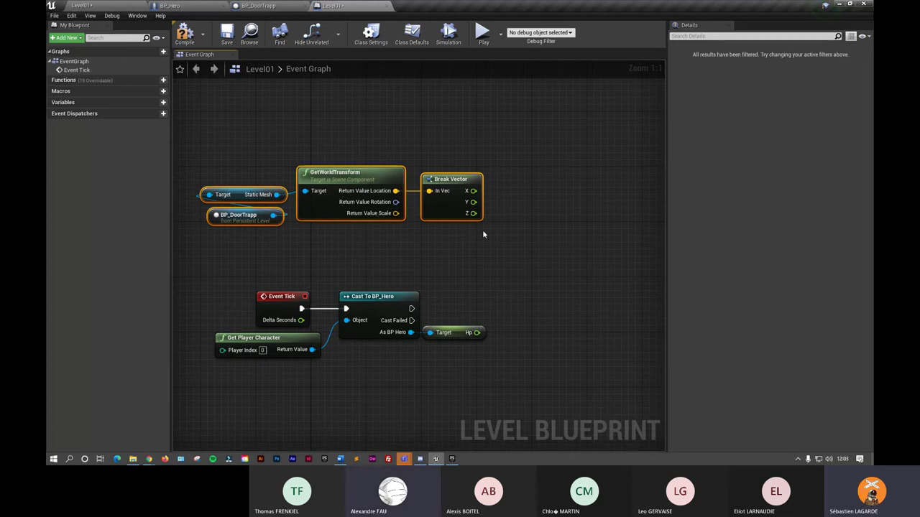
{"action": "right_click_drag", "start_coordinate": [563, 295], "coordinate": [535, 222]}
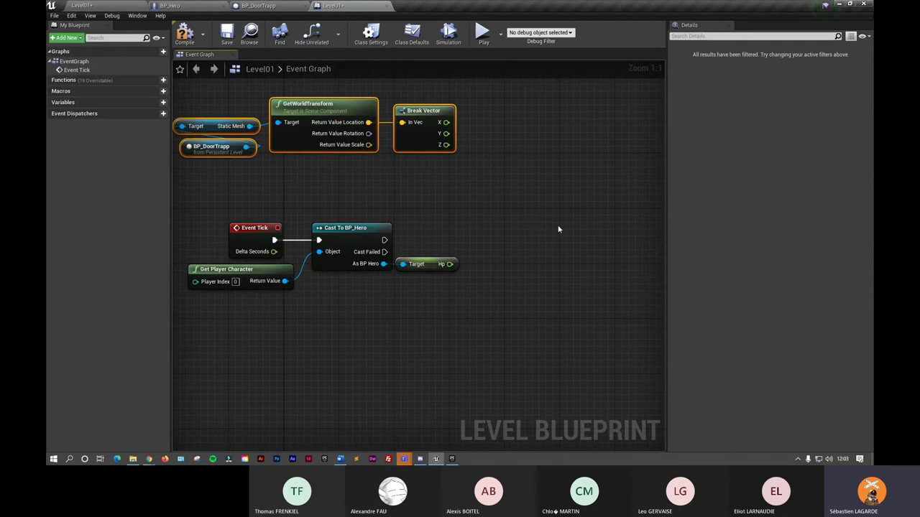
{"action": "mouse_move", "coordinate": [384, 240]}
{"action": "left_mouse_down"}
{"action": "mouse_move", "coordinate": [566, 242]}
{"action": "mouse_move", "coordinate": [550, 206]}
{"action": "left_mouse_up"}
- Add a SetActorRelativeLocation node targeting BP_DoorTrapp after the BP_Hero cast
{"action": "right_click", "coordinate": [578, 214]}
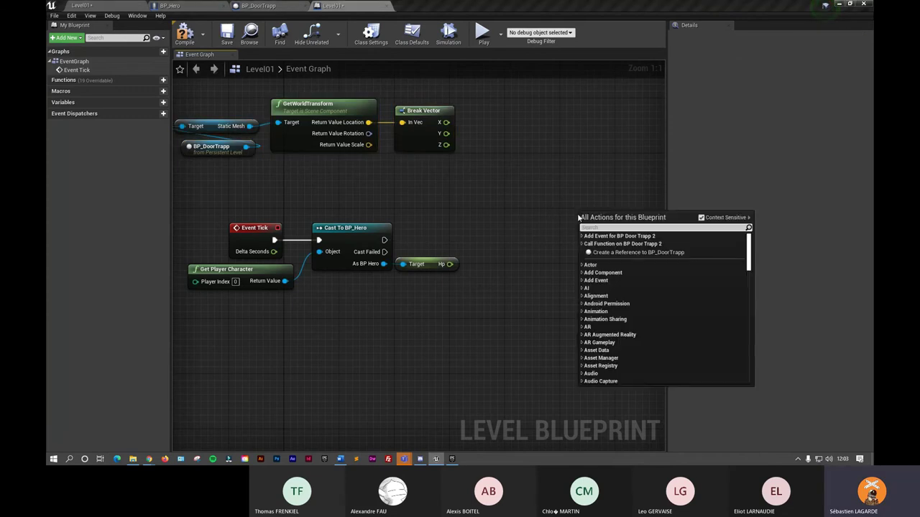
{"action": "type", "text": "set"}
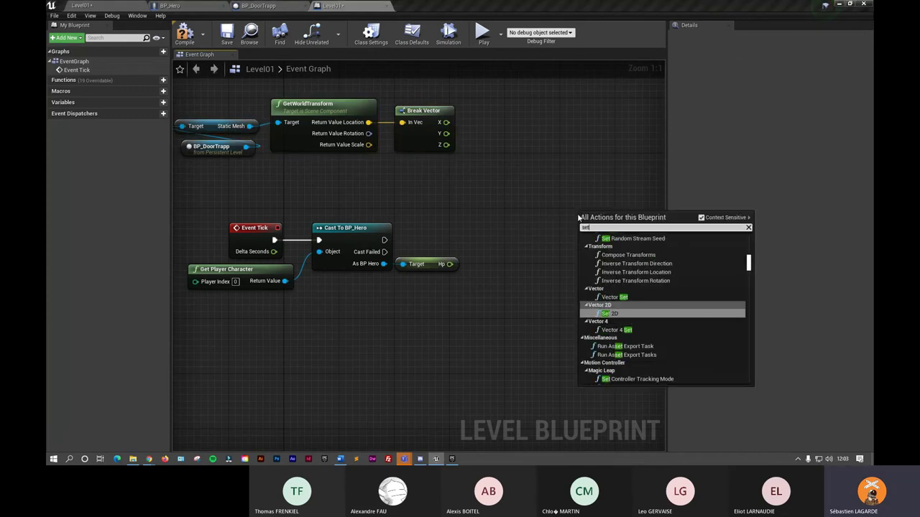
{"action": "type", "text": " actor"}
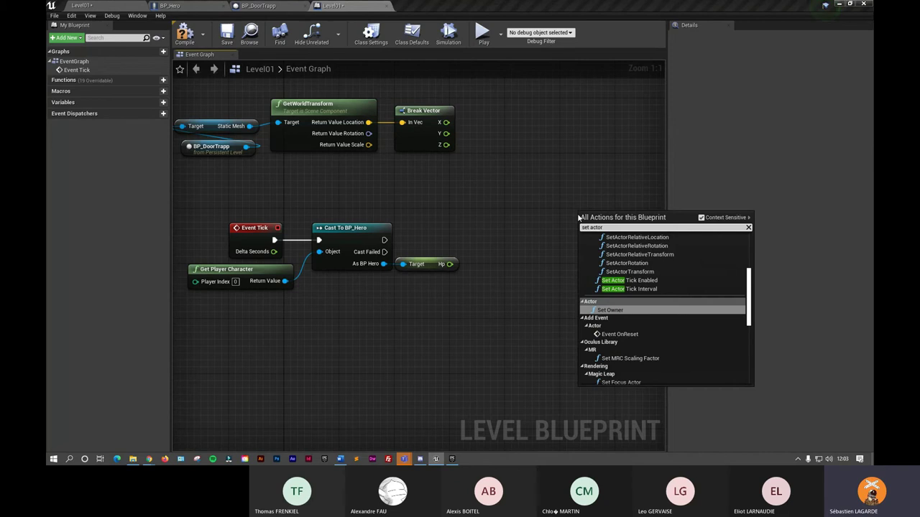
{"action": "type", "text": " relativ"}
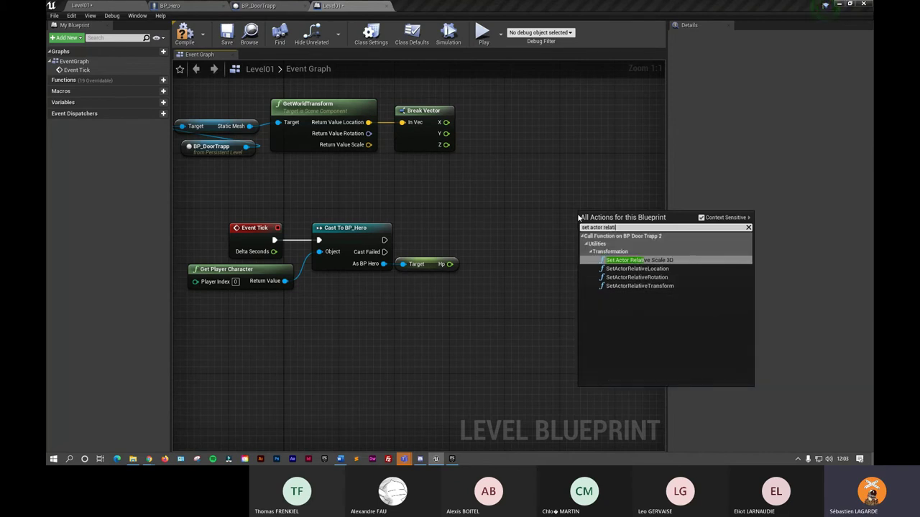
{"action": "left_click", "coordinate": [637, 269]}
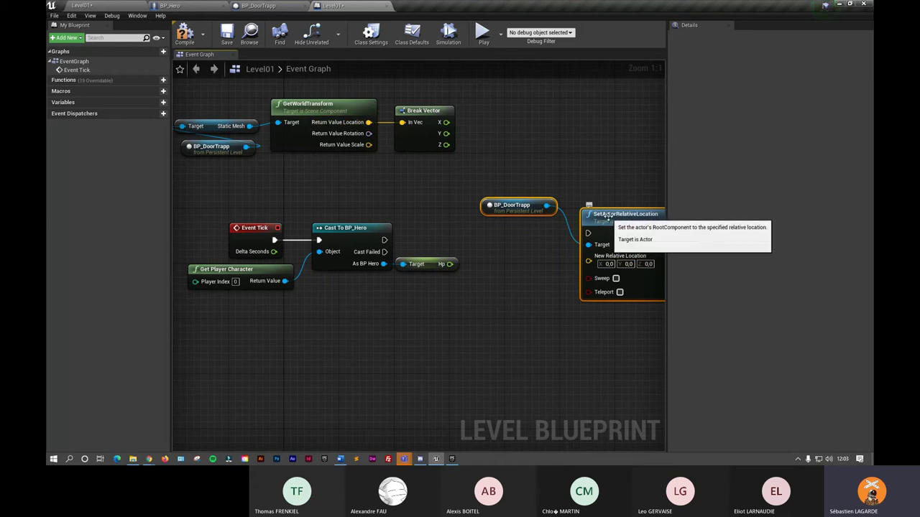
{"action": "left_click_drag", "start_coordinate": [608, 215], "coordinate": [580, 208]}
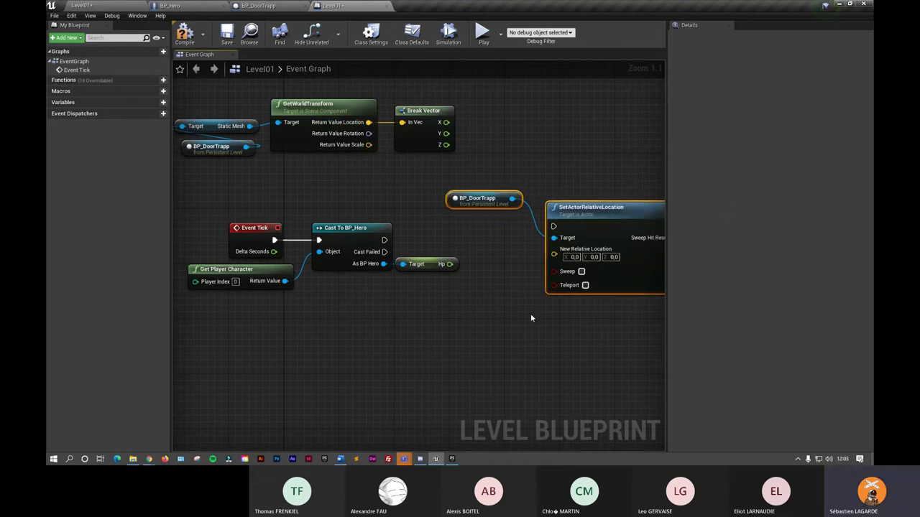
{"action": "right_click_drag", "start_coordinate": [539, 322], "coordinate": [524, 339]}
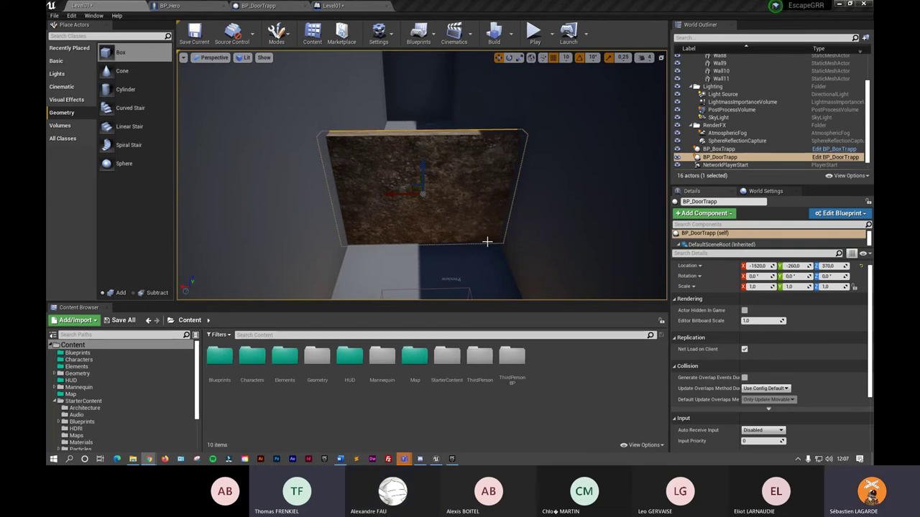
- Split New Relative Location into X, Y, Z and wire Break Vector X and Y into it
{"action": "right_click_drag", "start_coordinate": [486, 243], "coordinate": [487, 194]}
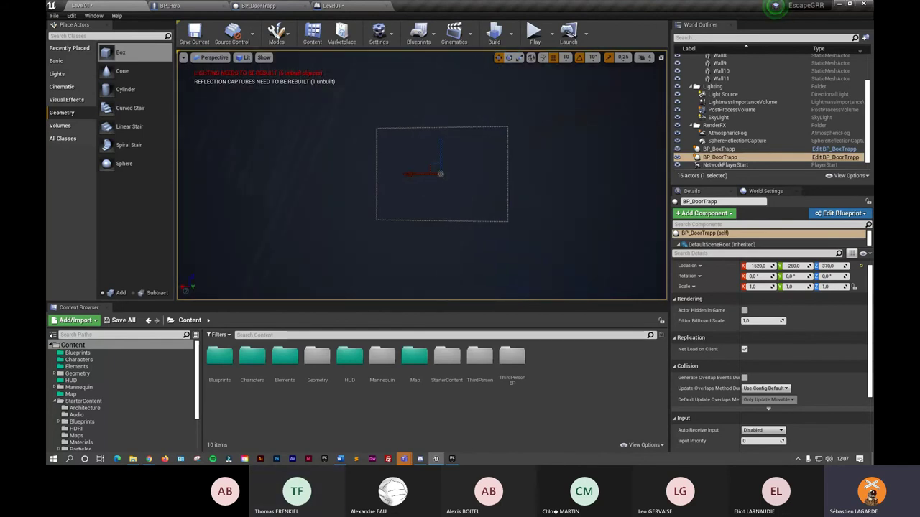
{"action": "right_click_drag", "start_coordinate": [487, 242], "coordinate": [486, 242]}
{"action": "left_click", "coordinate": [334, 5]}
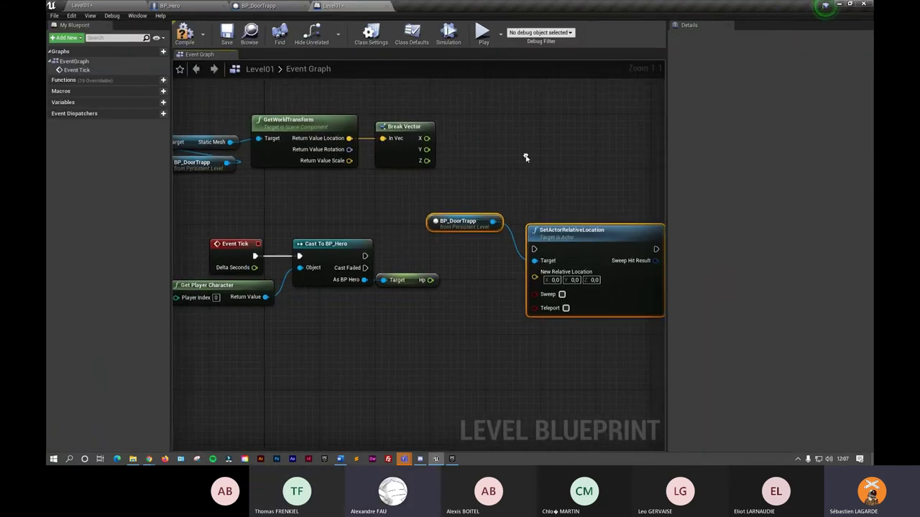
{"action": "scroll", "coordinate": [526, 157], "scroll_direction": "down", "scroll_amount": 2}
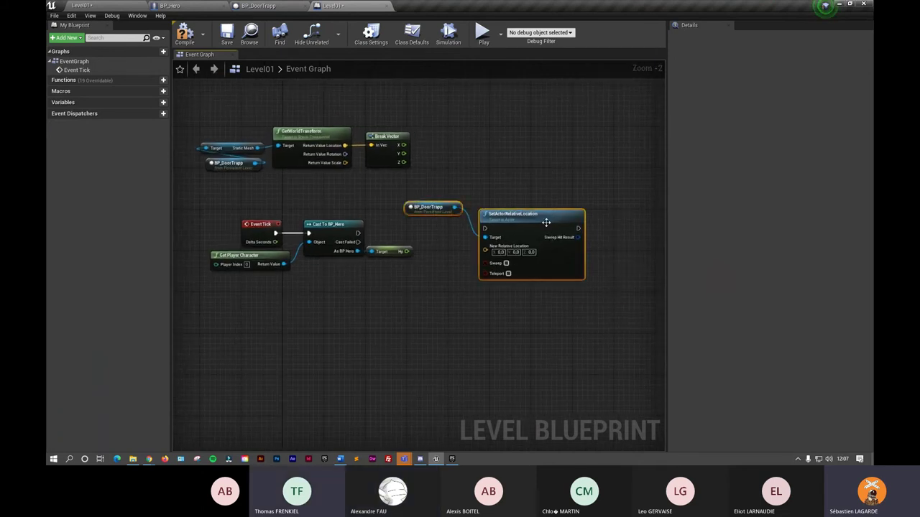
{"action": "left_click_drag", "start_coordinate": [496, 213], "coordinate": [537, 198]}
{"action": "scroll", "coordinate": [457, 263], "scroll_direction": "up", "scroll_amount": 1}
{"action": "right_click", "coordinate": [602, 245]}
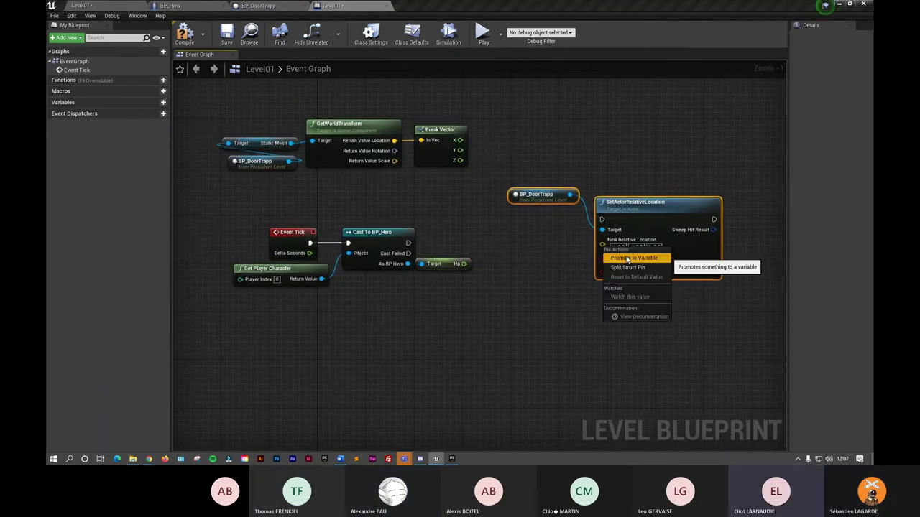
{"action": "left_click", "coordinate": [617, 260]}
{"action": "left_click_drag", "start_coordinate": [460, 140], "coordinate": [650, 264]}
{"action": "mouse_move", "coordinate": [460, 150]}
{"action": "left_mouse_down"}
{"action": "mouse_move", "coordinate": [651, 273]}
{"action": "mouse_move", "coordinate": [500, 208]}
{"action": "mouse_move", "coordinate": [459, 161]}
{"action": "left_mouse_up"}
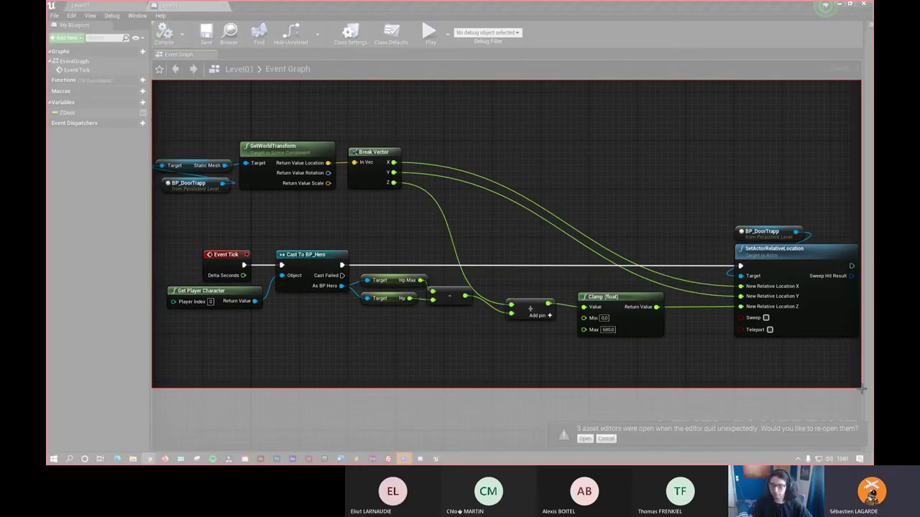
{"action": "left_click_drag", "start_coordinate": [860, 389], "coordinate": [861, 389]}
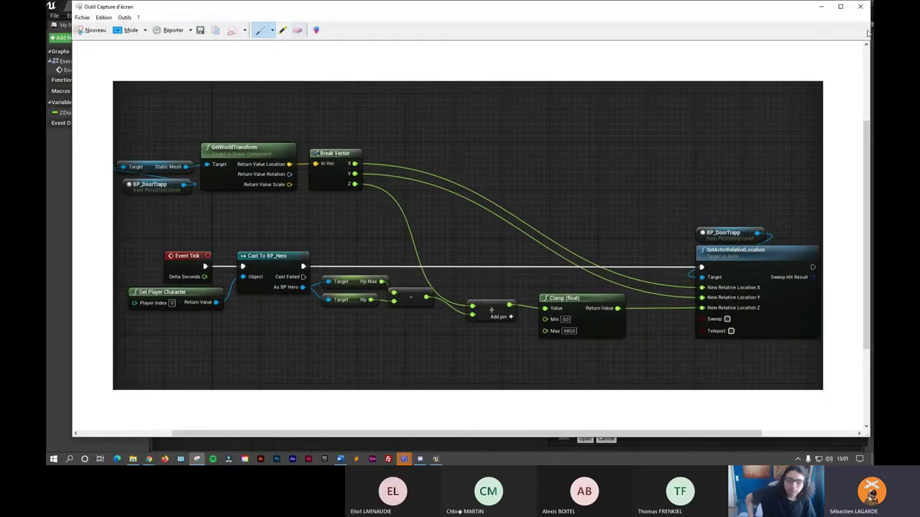
{"action": "left_click", "coordinate": [822, 8]}
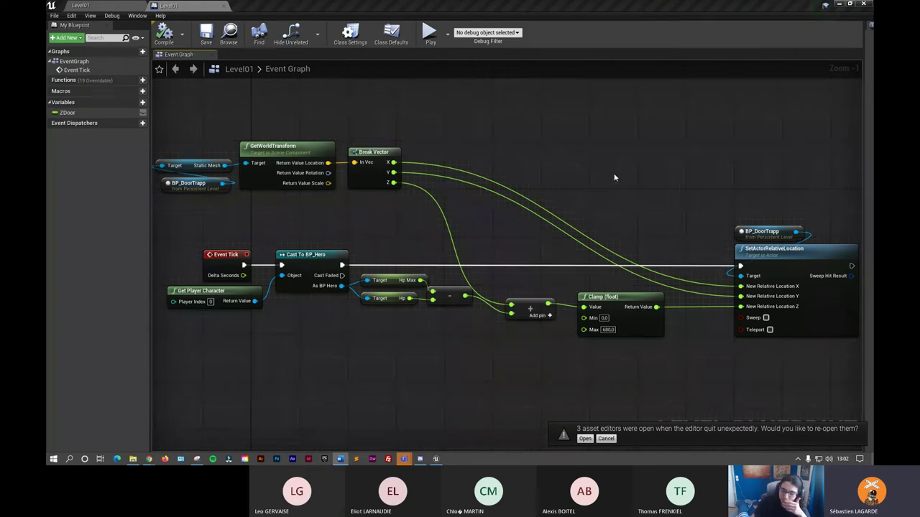
- Zoom around the event graph to review the finished door-raising wiring
{"action": "scroll", "coordinate": [400, 264], "scroll_direction": "down", "scroll_amount": 1}
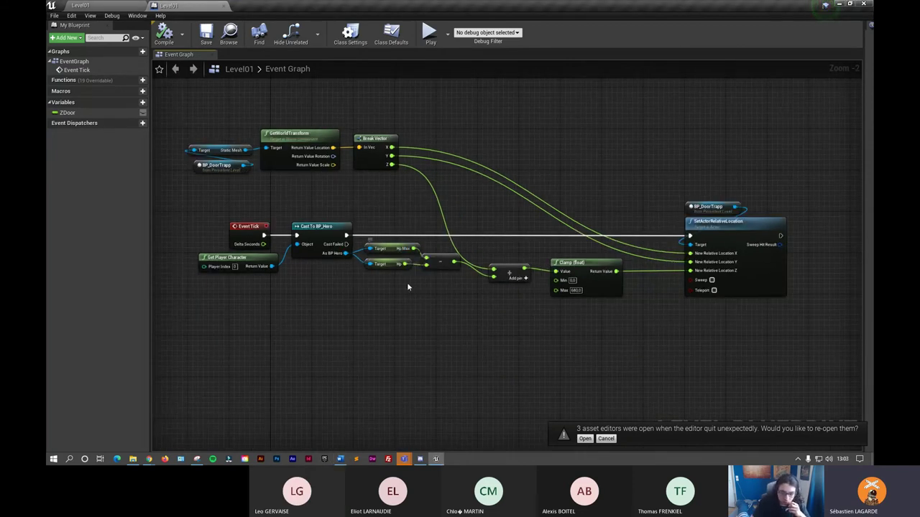
{"action": "scroll", "coordinate": [406, 273], "scroll_direction": "up", "scroll_amount": 2}
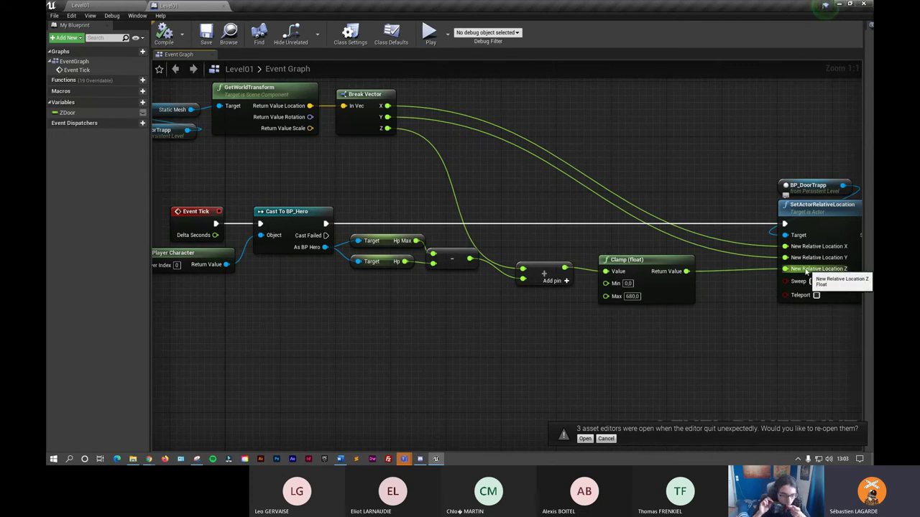
{"action": "scroll", "coordinate": [436, 281], "scroll_direction": "down", "scroll_amount": 2}
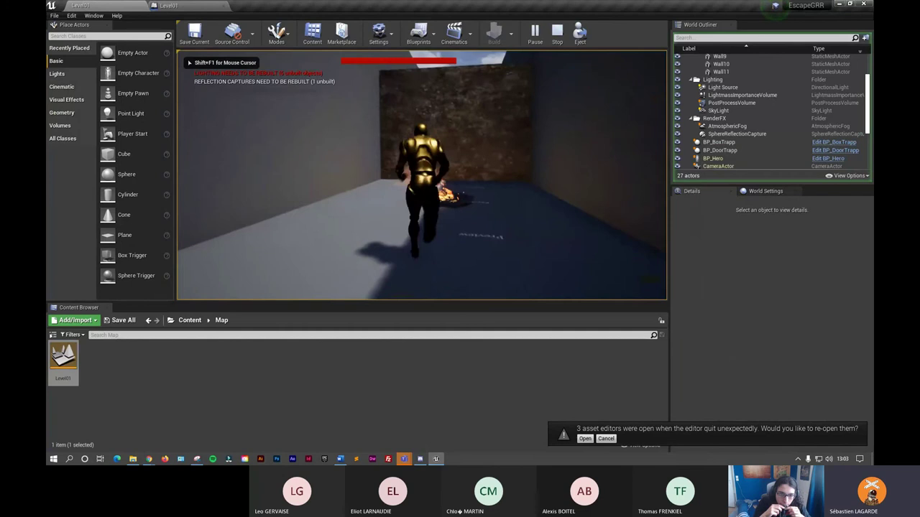
- Start Play mode and walk the hero forward onto the fire
{"action": "left_click", "coordinate": [429, 33]}
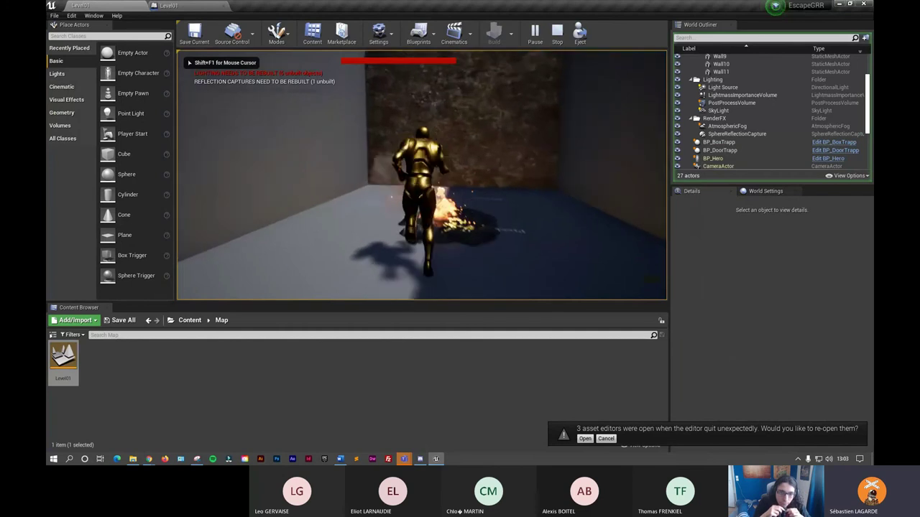
{"action": "key", "text": "s"}
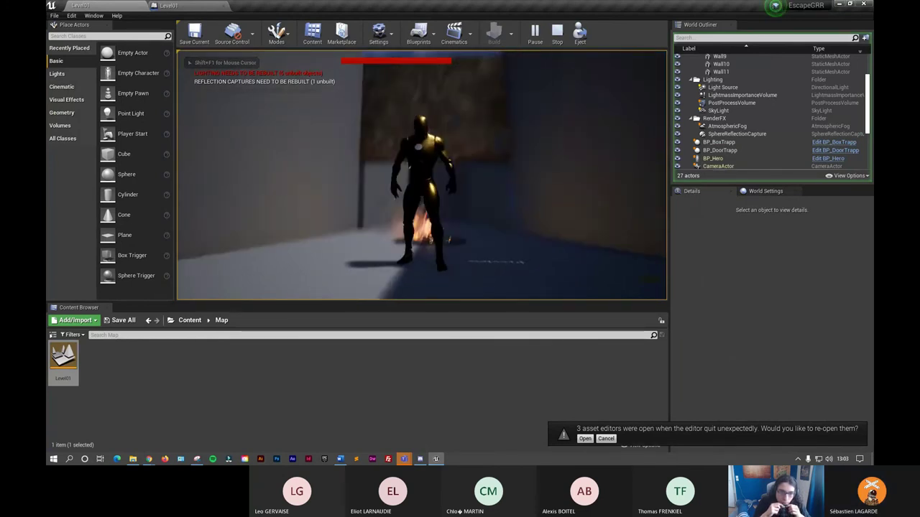
{"action": "key", "text": "w"}
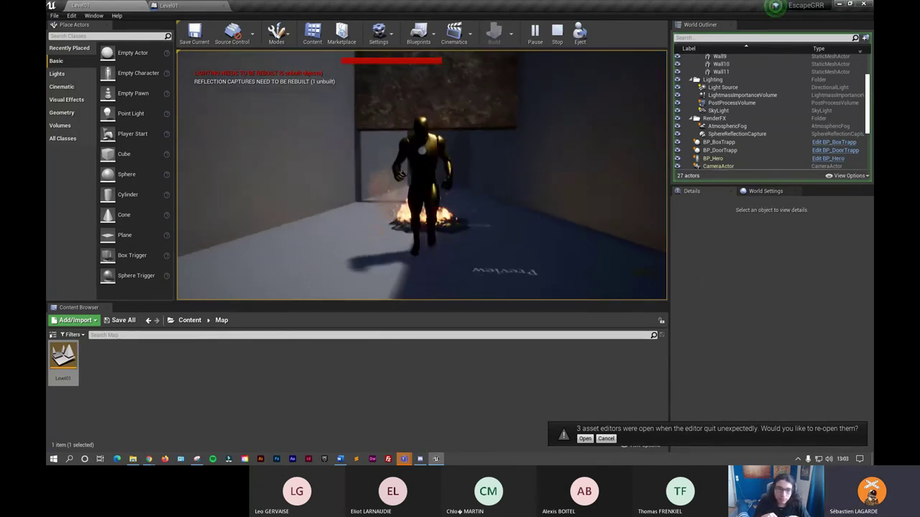
{"action": "key", "text": "w"}
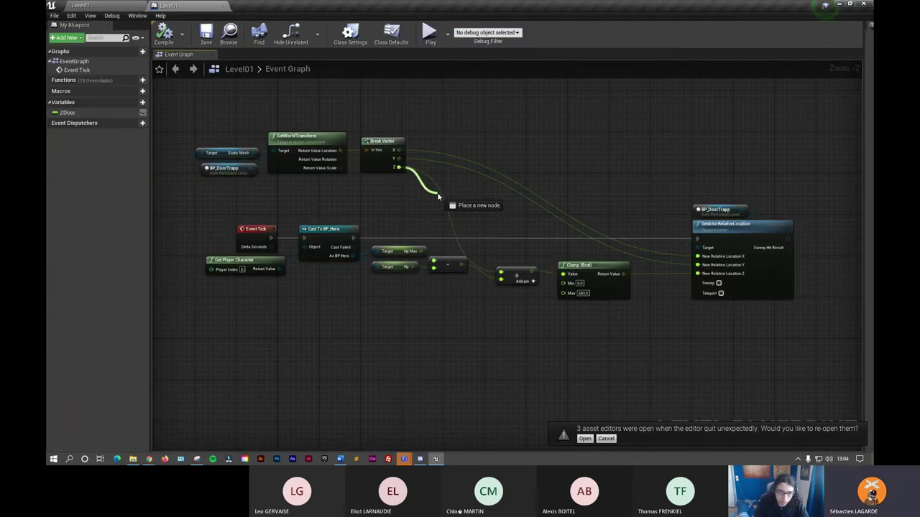
- Insert a float * float node between Break Vector Z and the Add node, then compile and save
{"action": "left_click_drag", "start_coordinate": [438, 195], "coordinate": [439, 197]}
{"action": "type", "text": "*"}
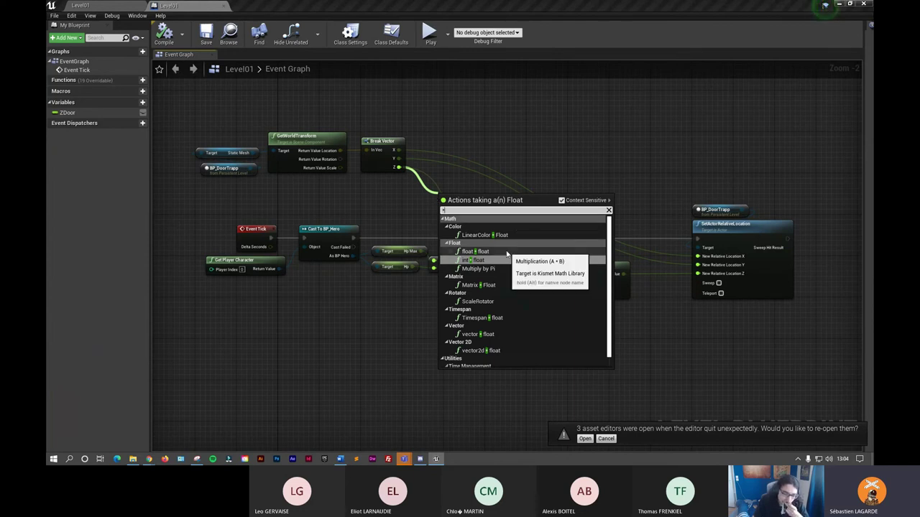
{"action": "left_click", "coordinate": [480, 251]}
{"action": "mouse_move", "coordinate": [470, 201]}
{"action": "left_mouse_down"}
{"action": "mouse_move", "coordinate": [408, 195]}
{"action": "mouse_move", "coordinate": [500, 279]}
{"action": "left_mouse_up"}
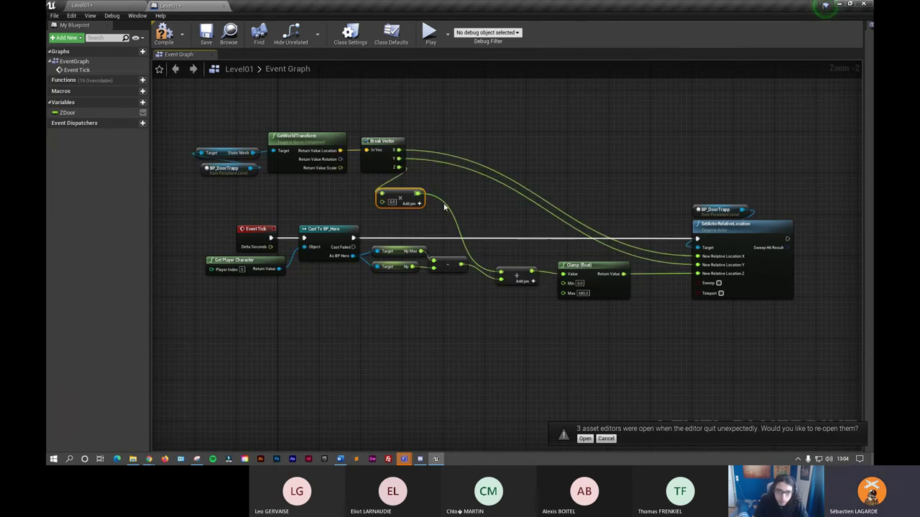
{"action": "left_click_drag", "start_coordinate": [406, 198], "coordinate": [447, 197]}
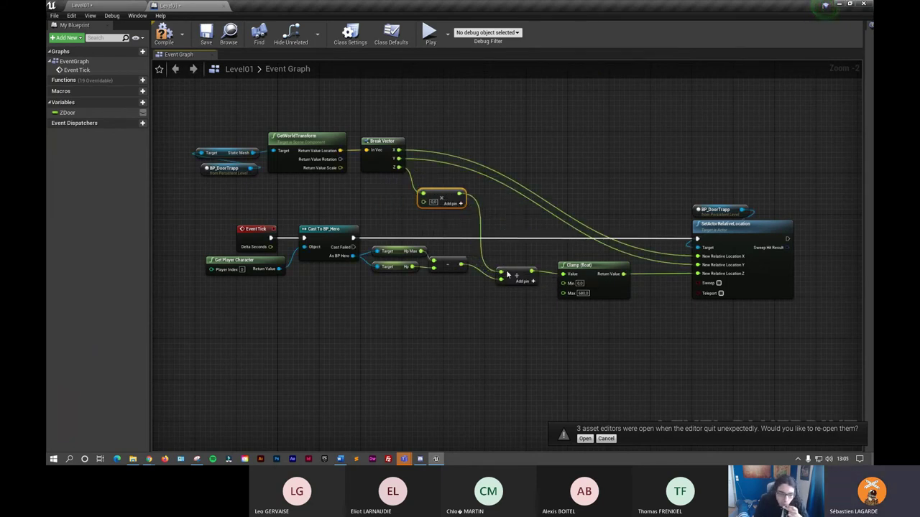
{"action": "left_click", "coordinate": [170, 41]}
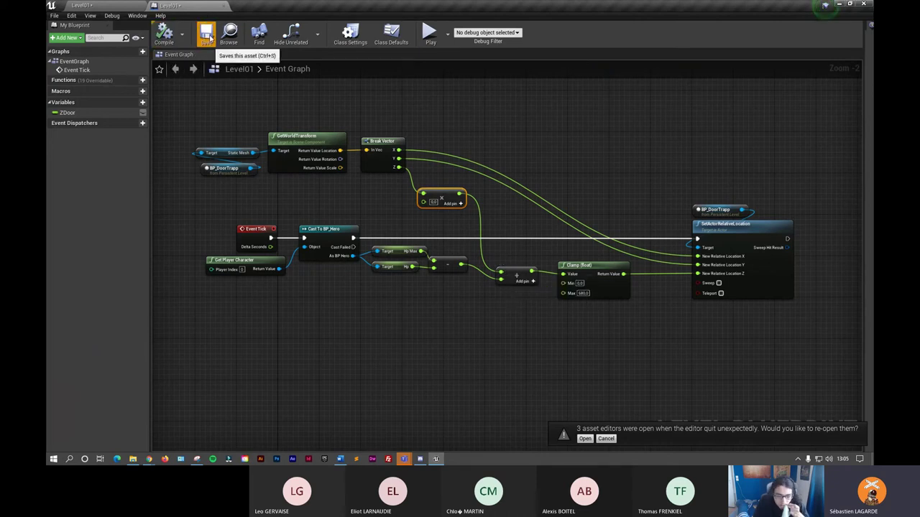
{"action": "left_click", "coordinate": [207, 36]}
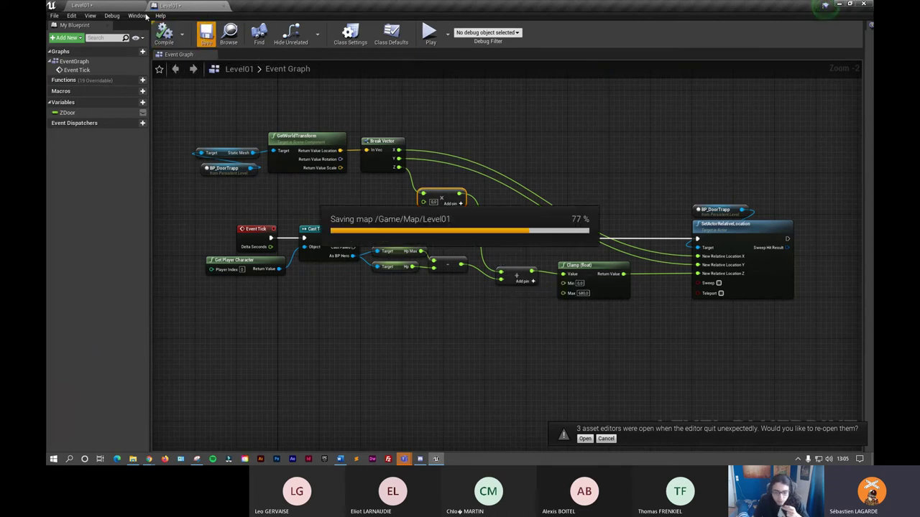
- Run the level to test the door, then stop the preview with Esc
{"action": "left_click", "coordinate": [430, 36]}
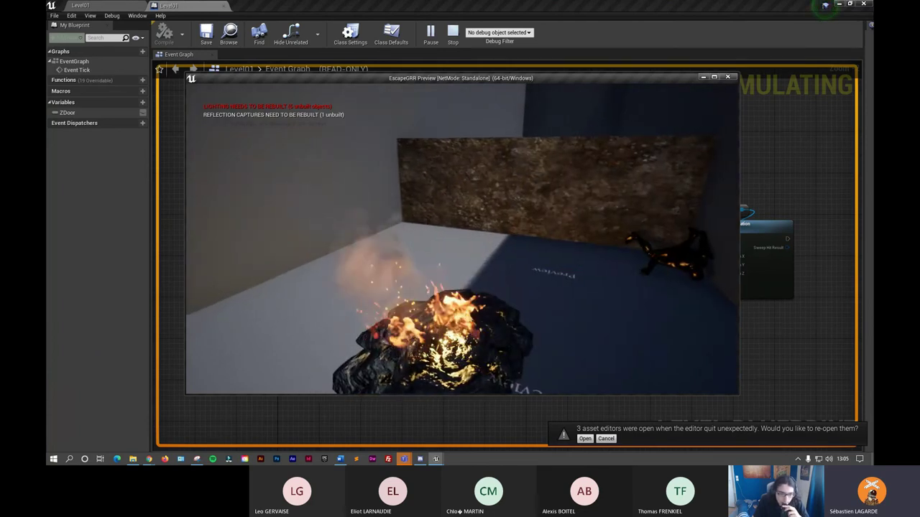
{"action": "key", "text": "Escape"}
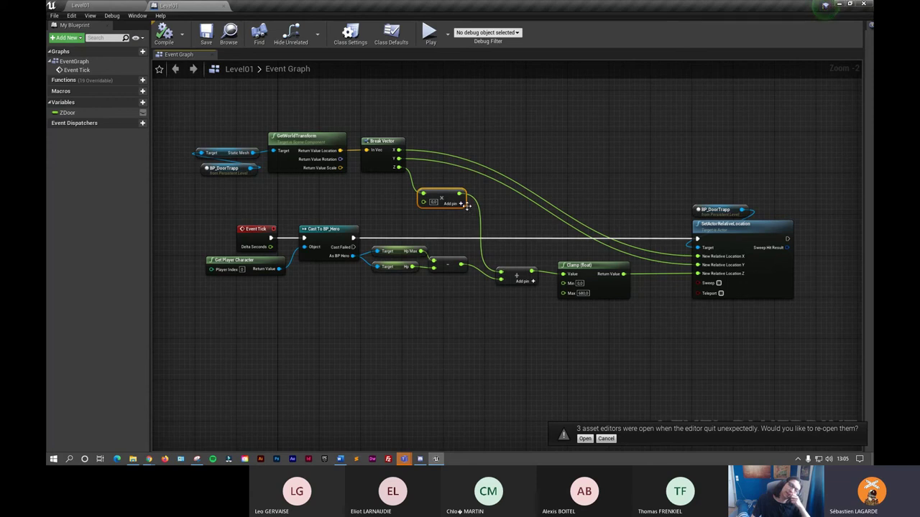
- Add a float + float node with 340 after the multiply, feed it into the lower Add, and save
{"action": "left_click_drag", "start_coordinate": [447, 202], "coordinate": [447, 192]}
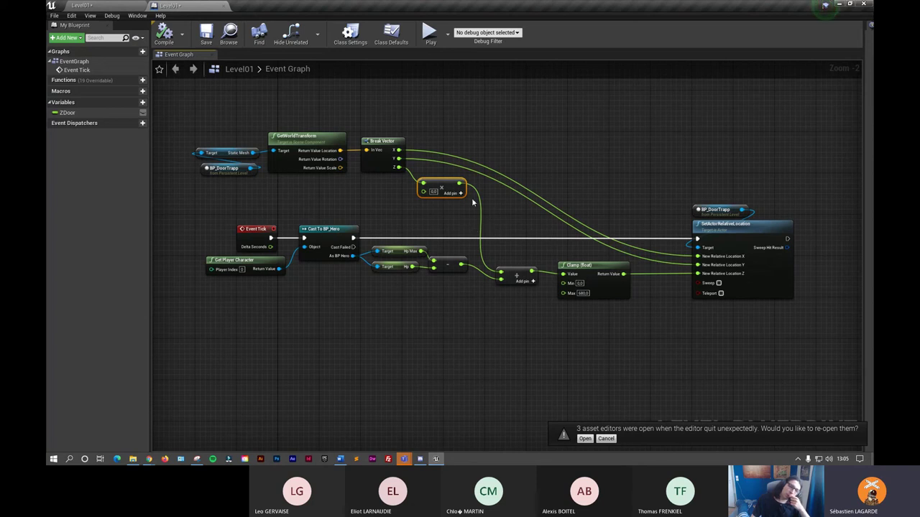
{"action": "left_click_drag", "start_coordinate": [458, 189], "coordinate": [480, 208]}
{"action": "type", "text": "+"}
{"action": "left_click", "coordinate": [529, 246]}
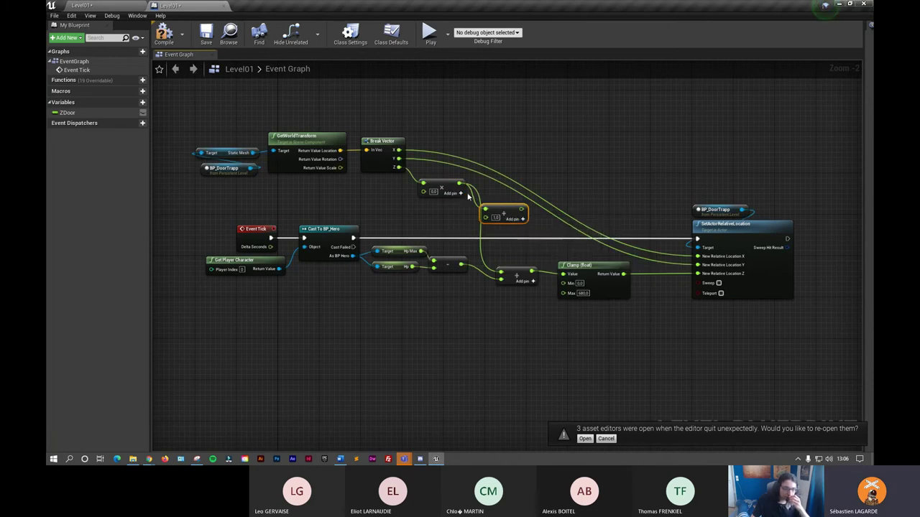
{"action": "mouse_move", "coordinate": [506, 217]}
{"action": "left_mouse_down"}
{"action": "mouse_move", "coordinate": [465, 226]}
{"action": "mouse_move", "coordinate": [447, 219]}
{"action": "mouse_move", "coordinate": [477, 240]}
{"action": "left_mouse_up"}
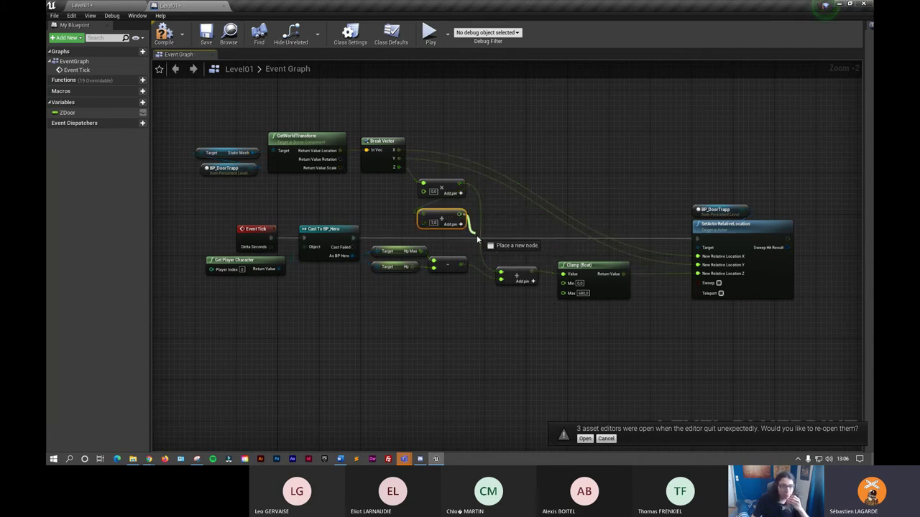
{"action": "left_click_drag", "start_coordinate": [498, 273], "coordinate": [500, 273]}
{"action": "type", "text": "340"}
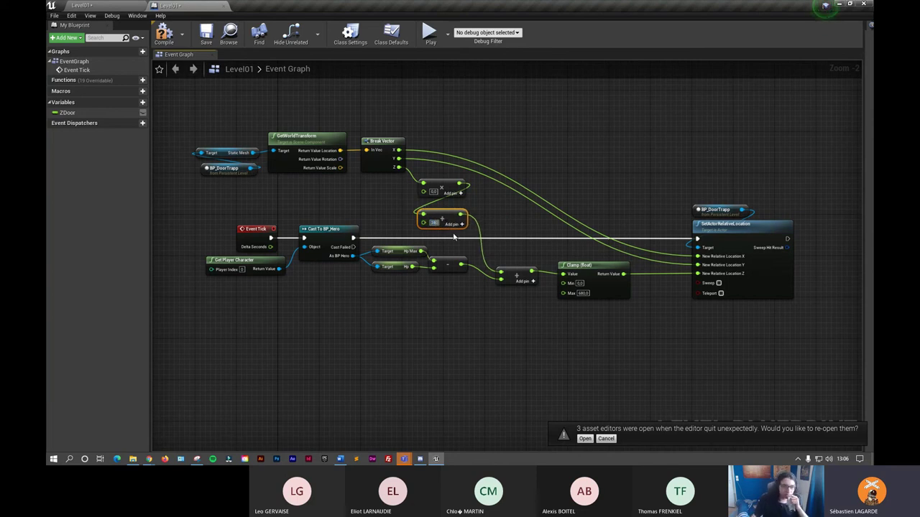
{"action": "left_click", "coordinate": [165, 34]}
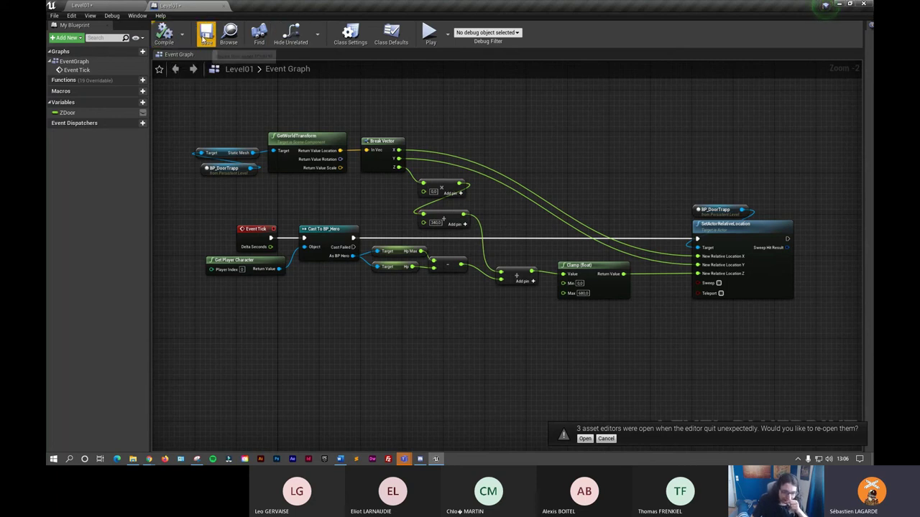
- Play-test Level01 with the hero standing on the fire trap, then return to the Event Graph
{"action": "left_click", "coordinate": [115, 8]}
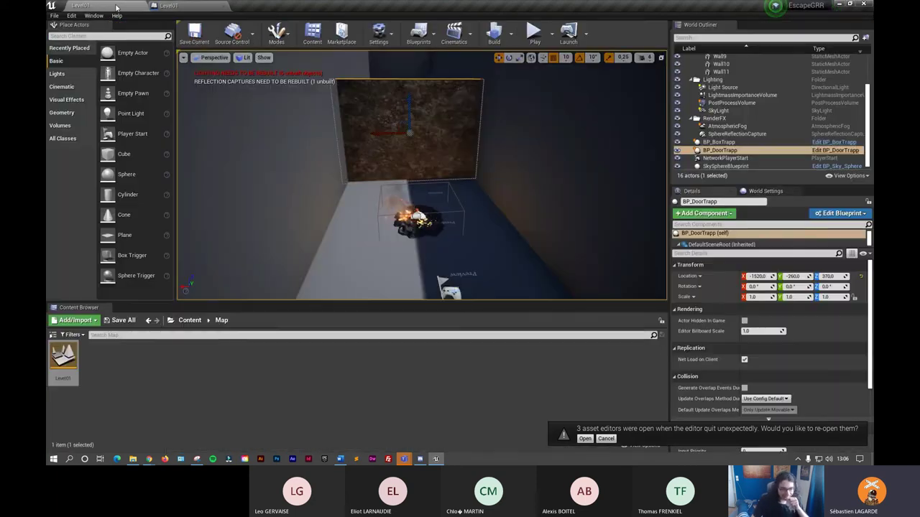
{"action": "left_click", "coordinate": [534, 31]}
{"action": "key", "text": "w"}
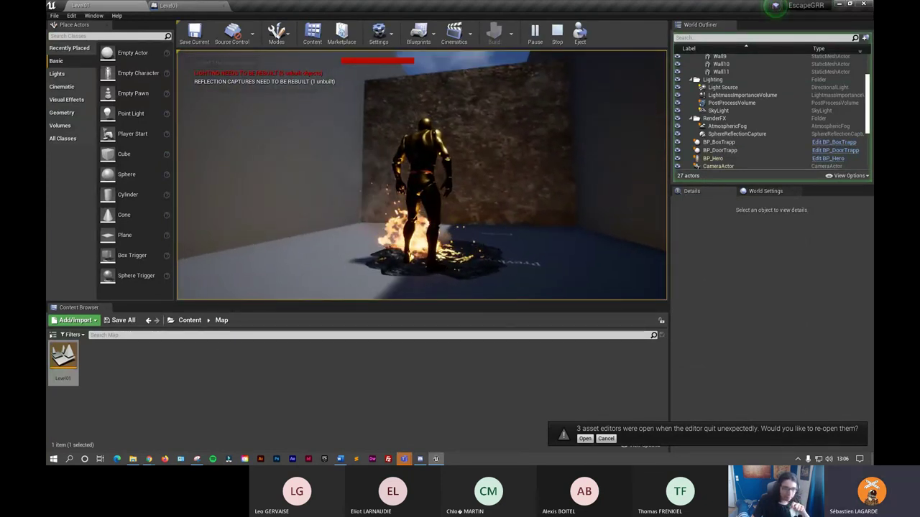
{"action": "key", "text": "w"}
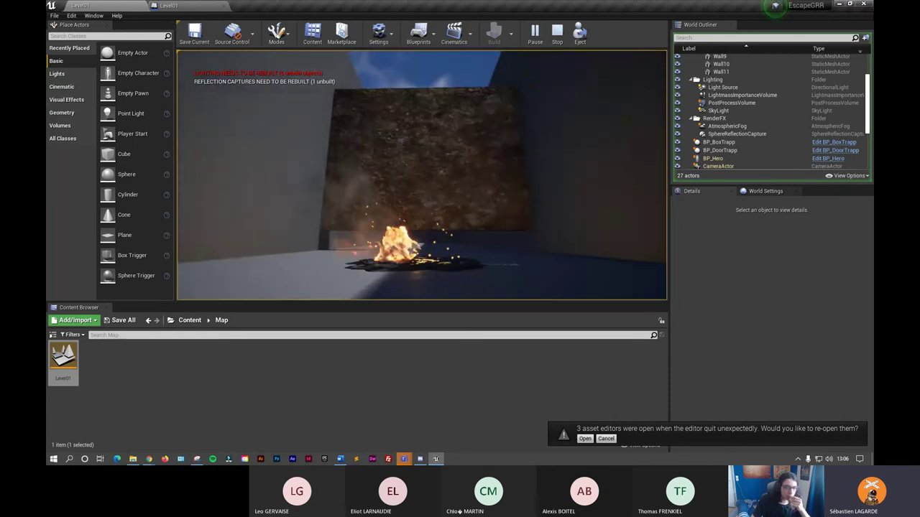
{"action": "key", "text": "Escape"}
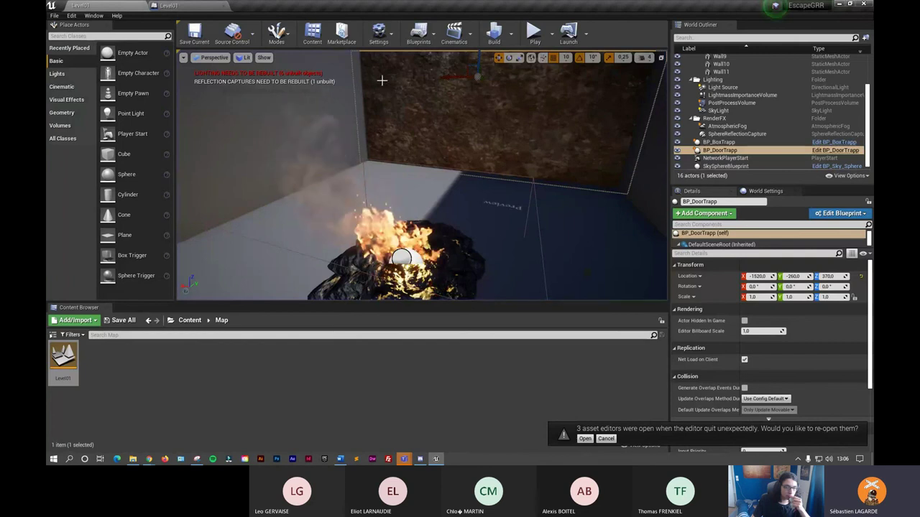
{"action": "left_click", "coordinate": [164, 6]}
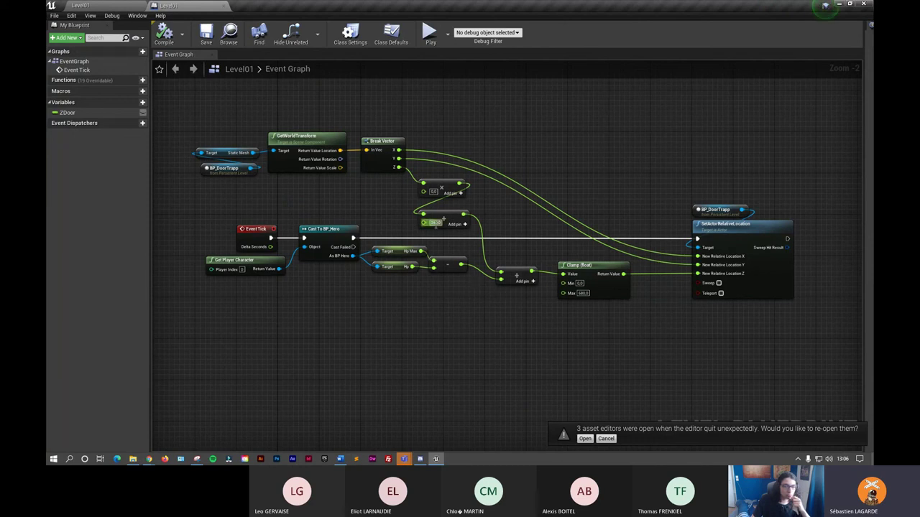
- Rearrange the addition and Clamp nodes to make room in the graph
{"action": "left_click_drag", "start_coordinate": [458, 214], "coordinate": [454, 209]}
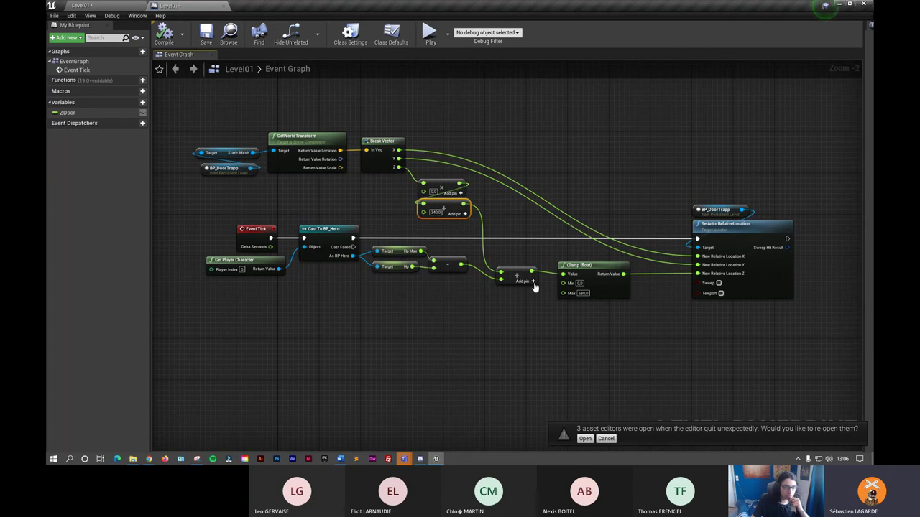
{"action": "left_click_drag", "start_coordinate": [525, 274], "coordinate": [541, 274]}
{"action": "left_click_drag", "start_coordinate": [610, 272], "coordinate": [639, 271]}
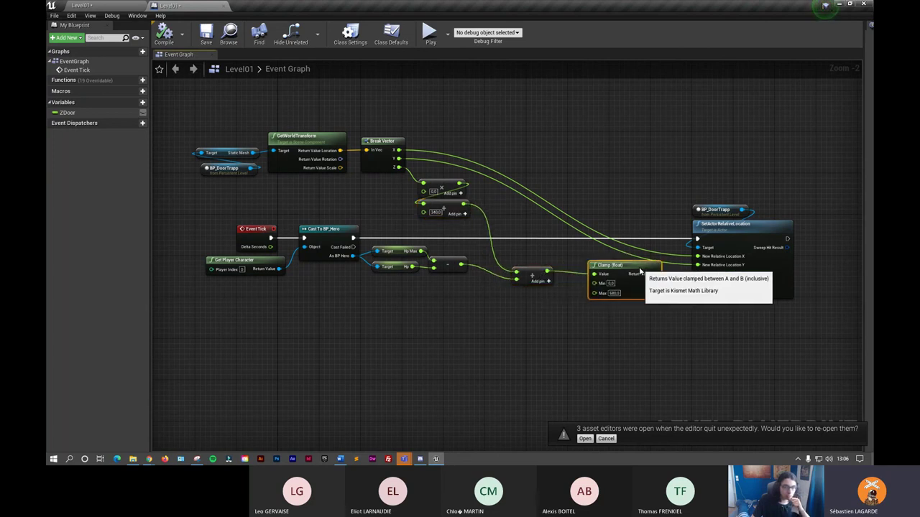
{"action": "left_click_drag", "start_coordinate": [534, 274], "coordinate": [557, 274]}
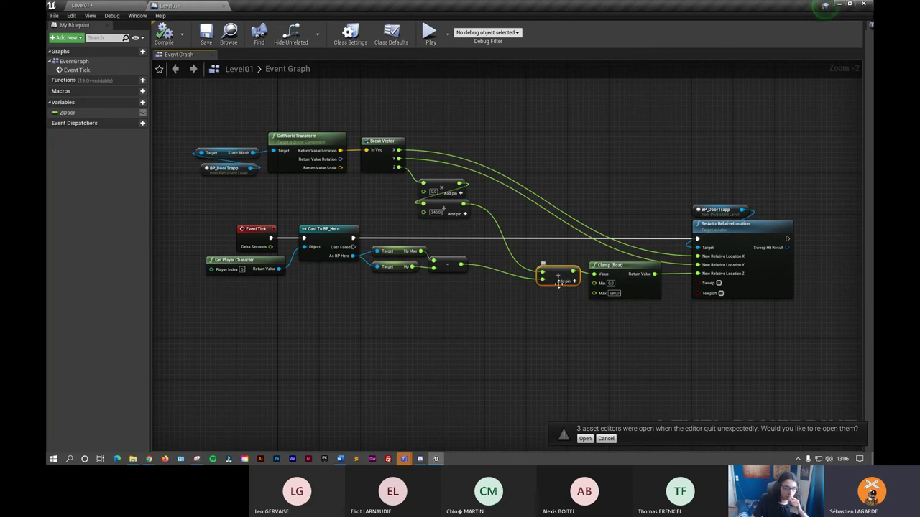
- Multiply the lost HP by 4.0, connect Break Vector Z to the upper multiply, and save
{"action": "left_click_drag", "start_coordinate": [461, 265], "coordinate": [493, 287]}
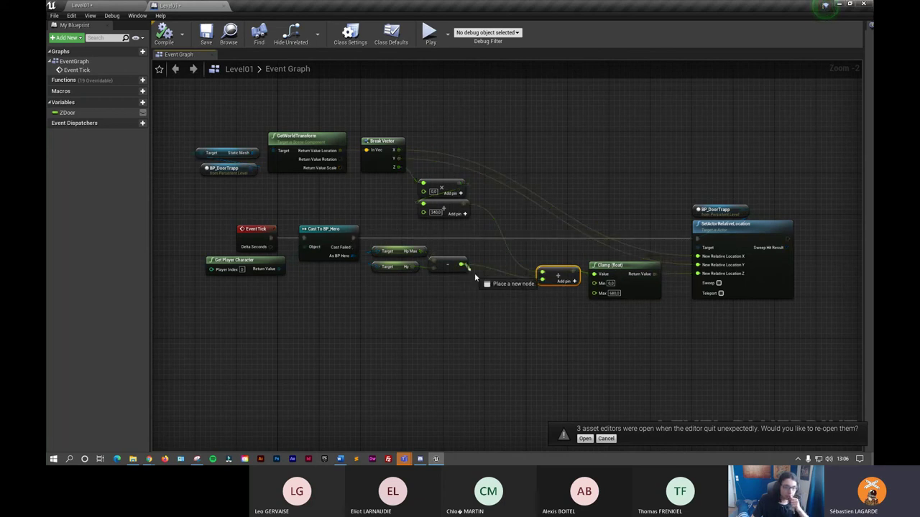
{"action": "type", "text": "*"}
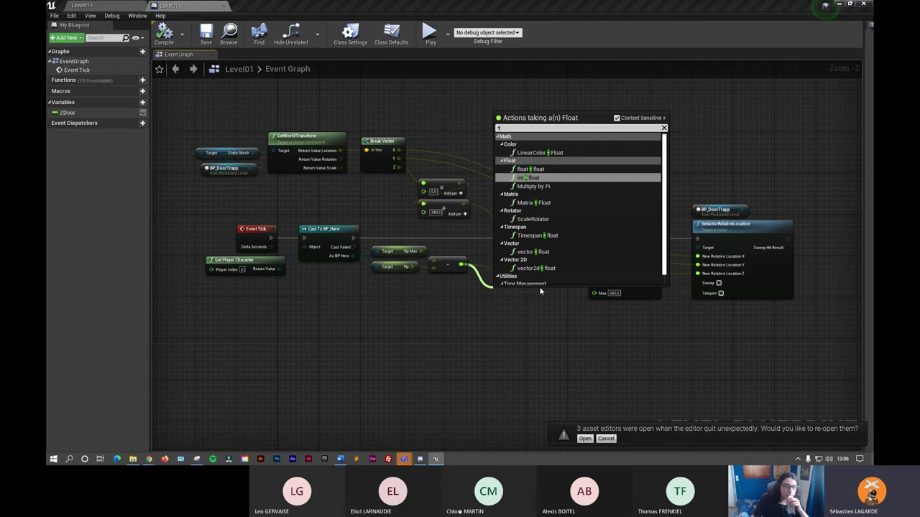
{"action": "left_click", "coordinate": [532, 169]}
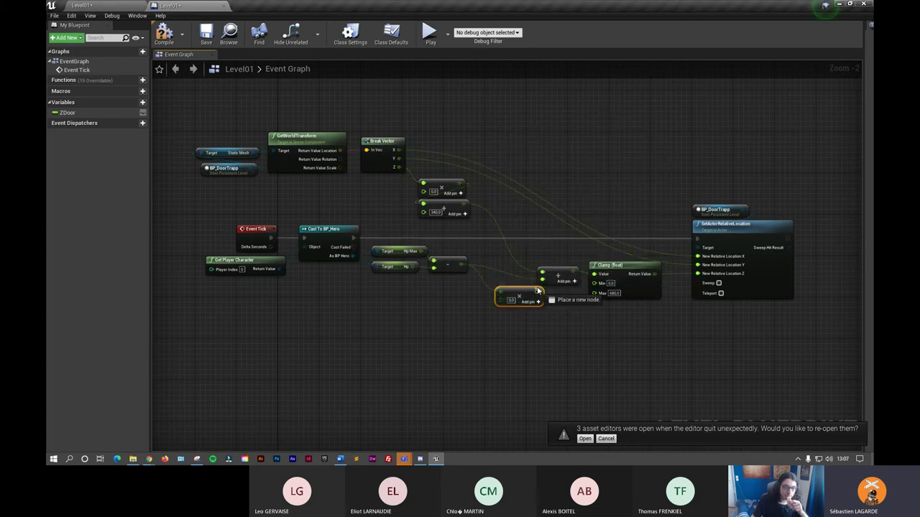
{"action": "left_click_drag", "start_coordinate": [533, 293], "coordinate": [523, 288]}
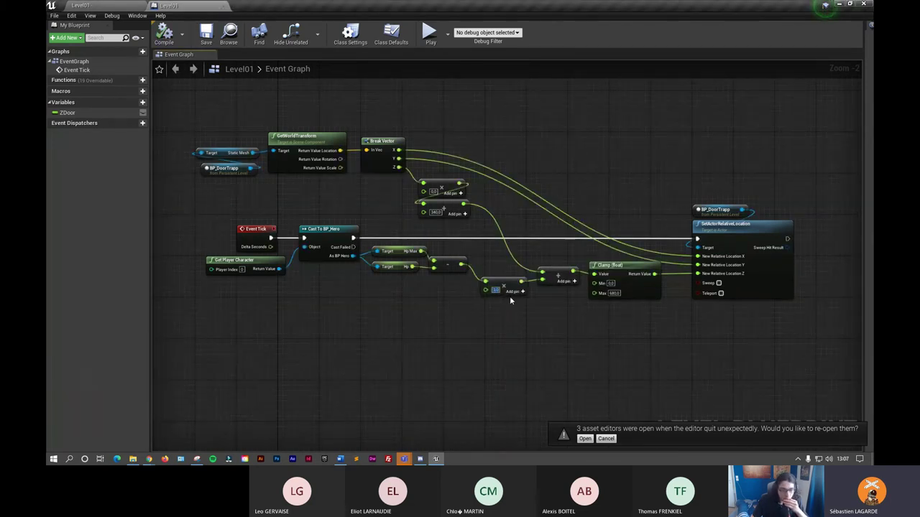
{"action": "type", "text": "4"}
{"action": "key", "text": "Return"}
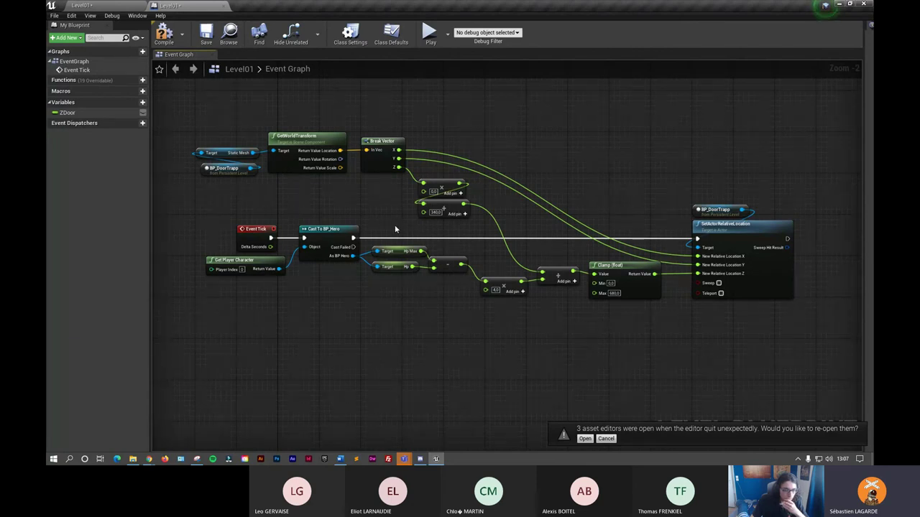
{"action": "left_click_drag", "start_coordinate": [450, 210], "coordinate": [514, 221]}
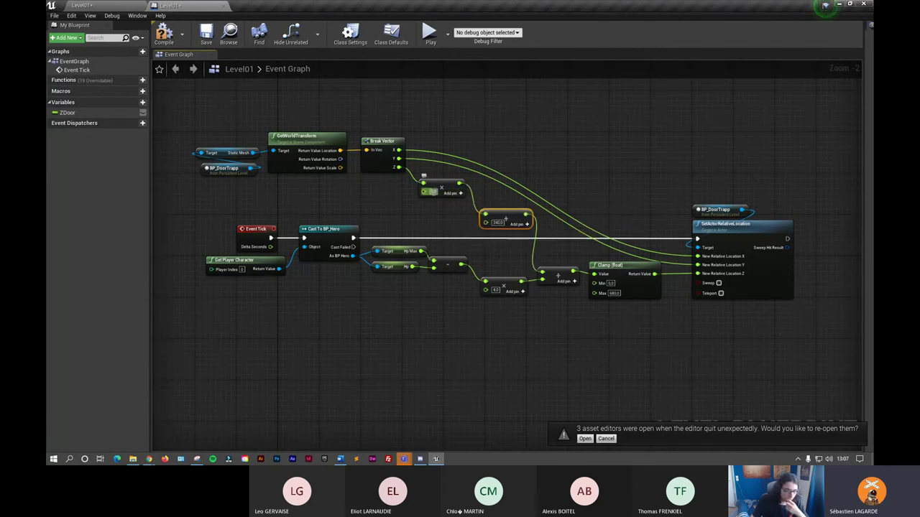
{"action": "left_click_drag", "start_coordinate": [396, 170], "coordinate": [423, 183]}
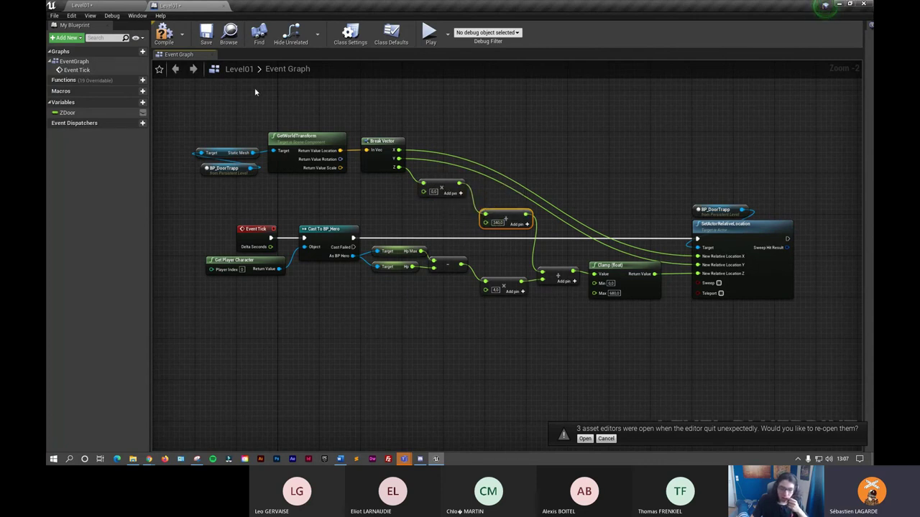
{"action": "left_click", "coordinate": [207, 35]}
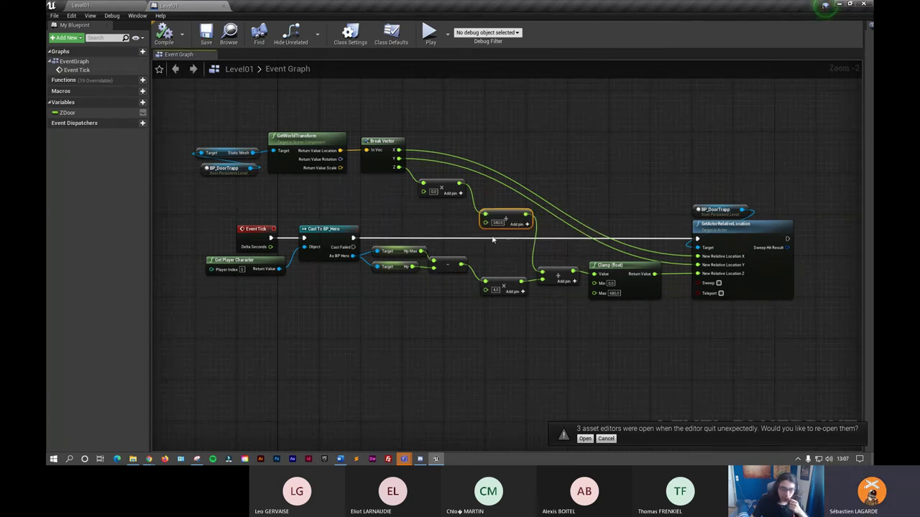
- Play-test Level01, running the hero off the fire trap and along the corridor, then stop
{"action": "left_click", "coordinate": [80, 5]}
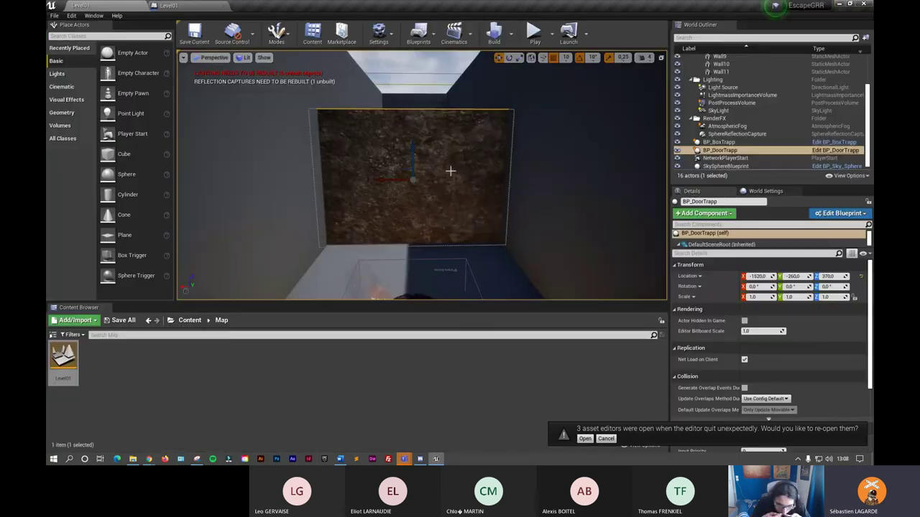
{"action": "left_click", "coordinate": [535, 33]}
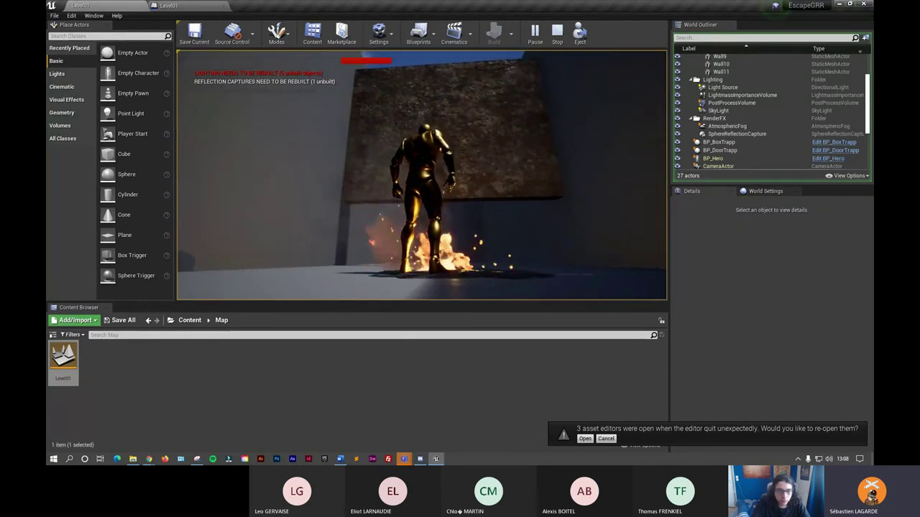
{"action": "key", "text": "a"}
{"action": "key", "text": "w"}
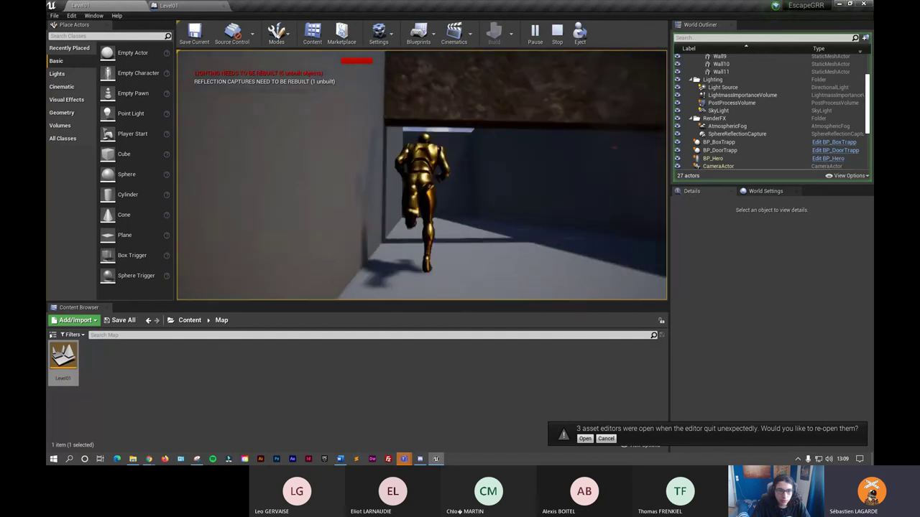
{"action": "key", "text": "s"}
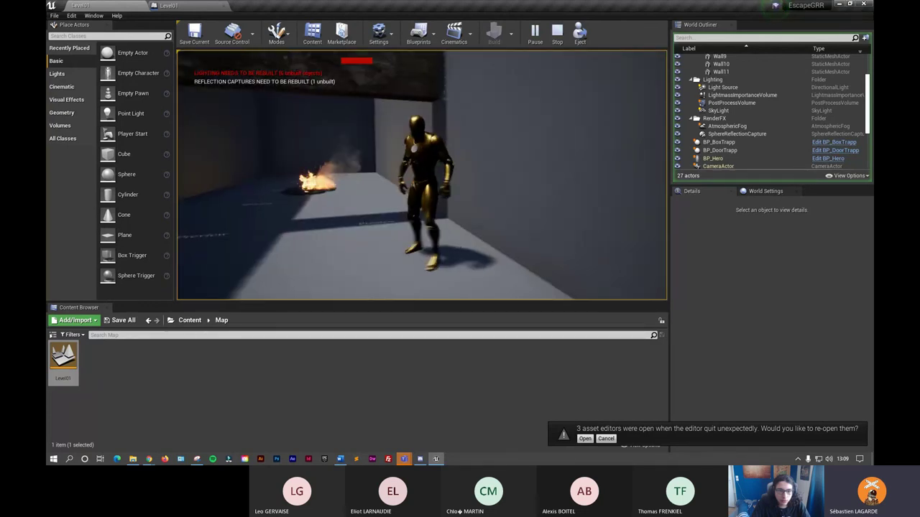
{"action": "key", "text": "d"}
{"action": "key", "text": "w"}
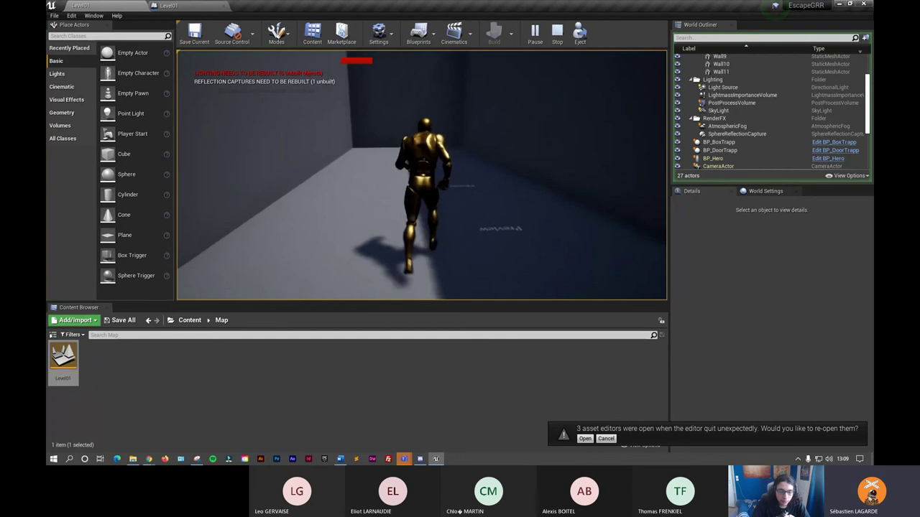
{"action": "key", "text": "s"}
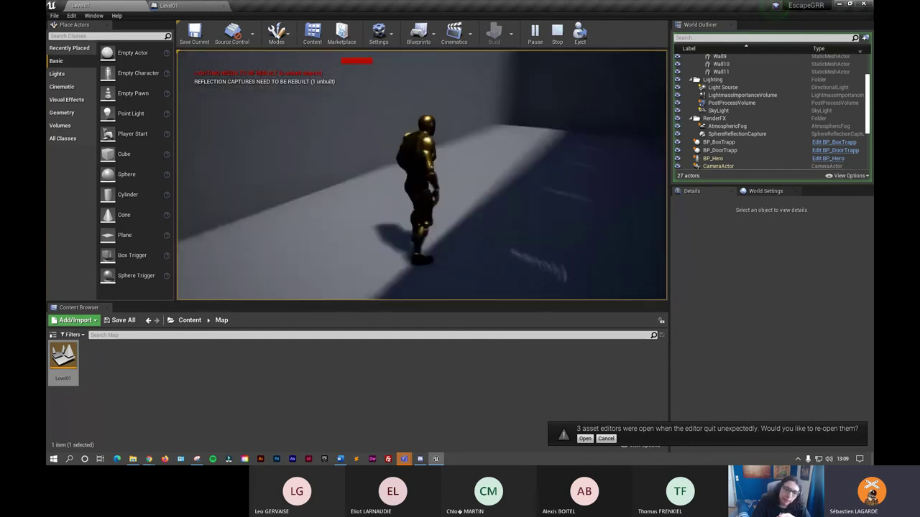
{"action": "key", "text": "Escape"}
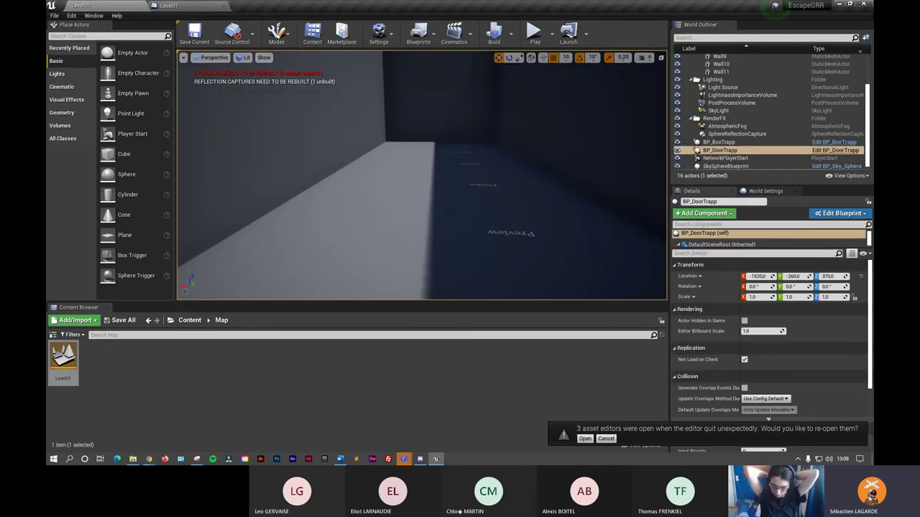